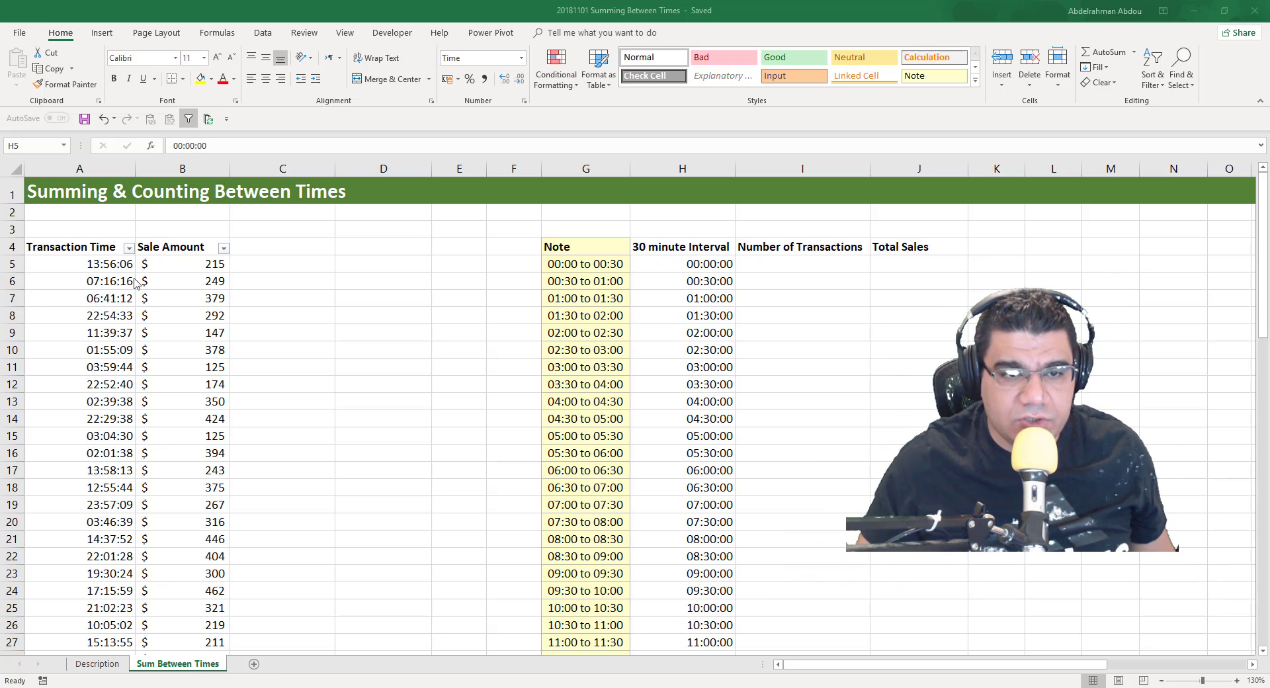
# - Examine the first transaction time, its sale amount, the first two 30-minute interval starts, and the Note formulas beside them
pyautogui.hotkey('alt', 'Tab')
pyautogui.click(162, 267)
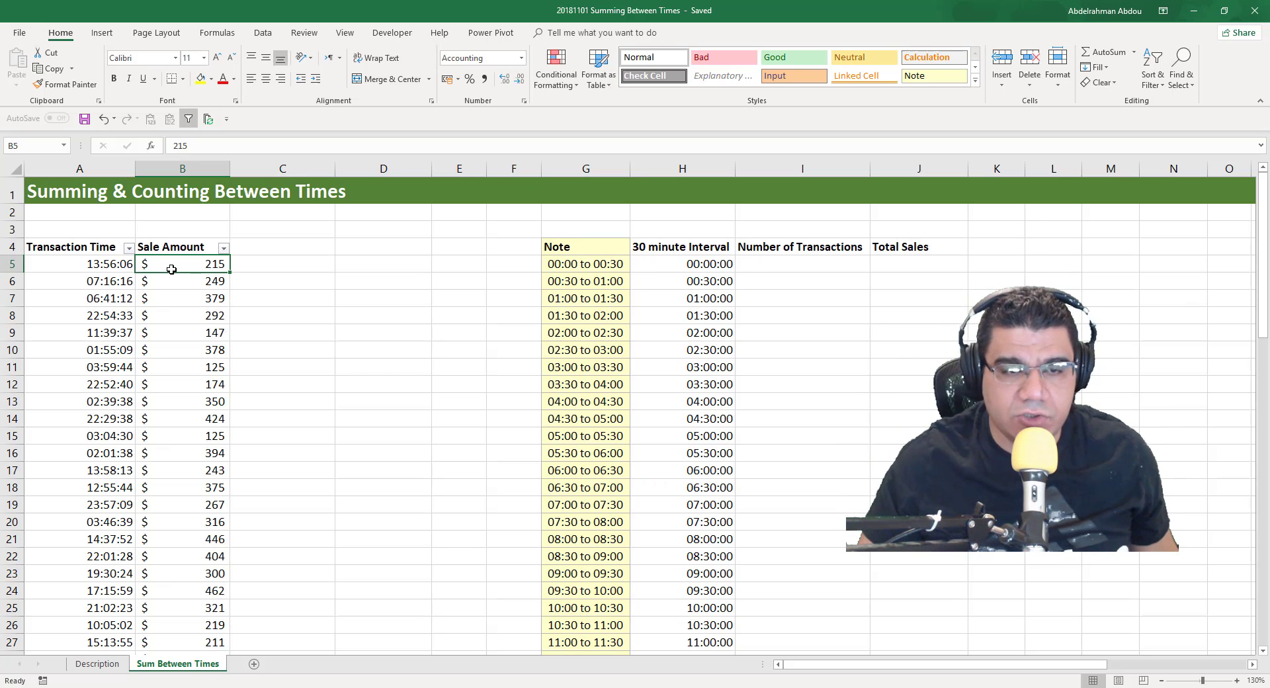
pyautogui.click(70, 266)
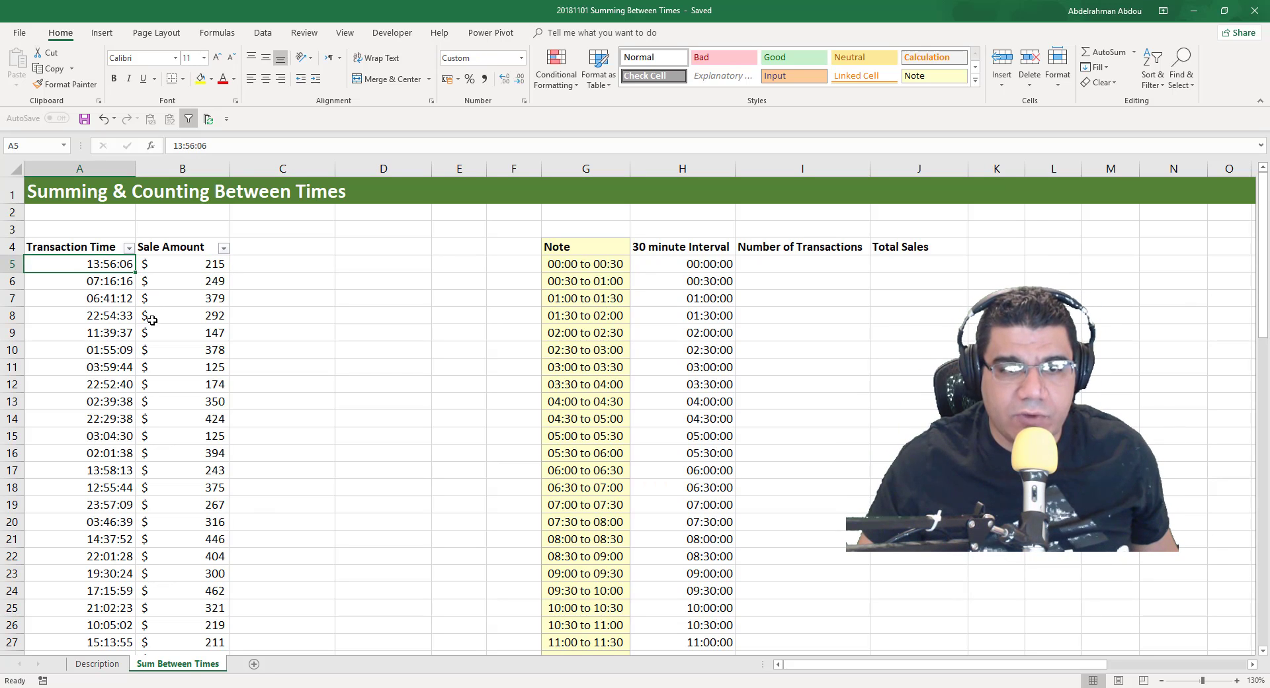
pyautogui.click(166, 265)
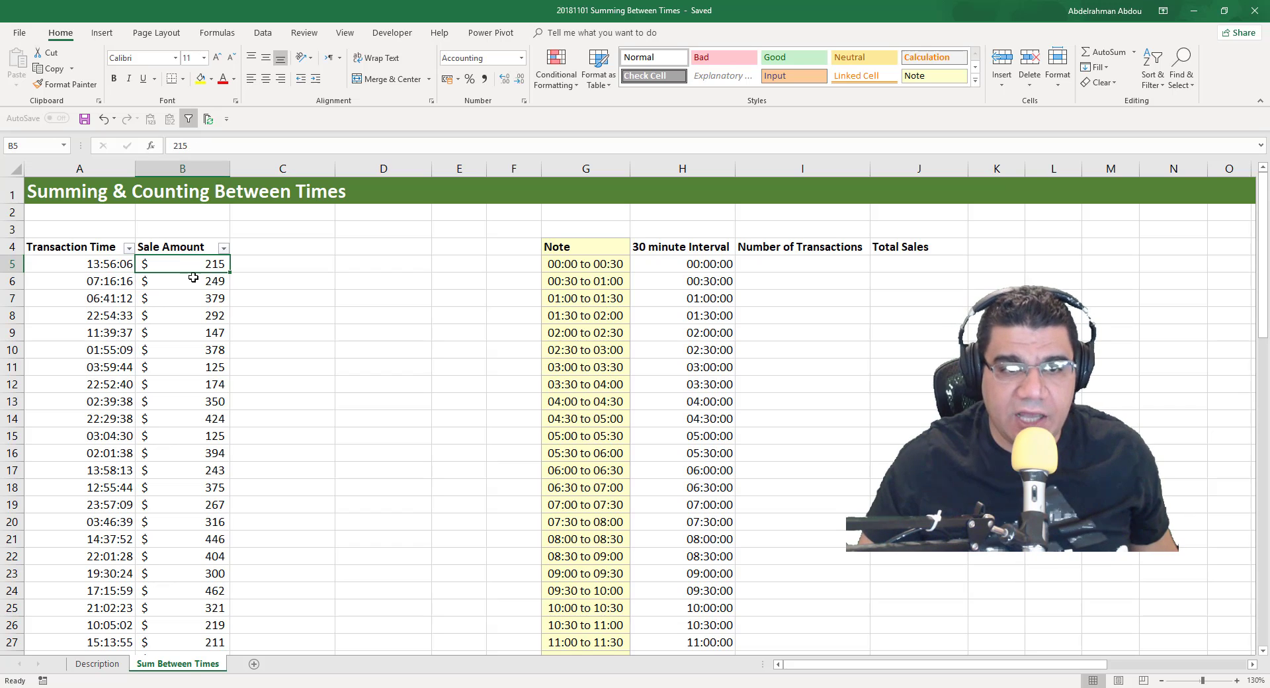
pyautogui.click(710, 265)
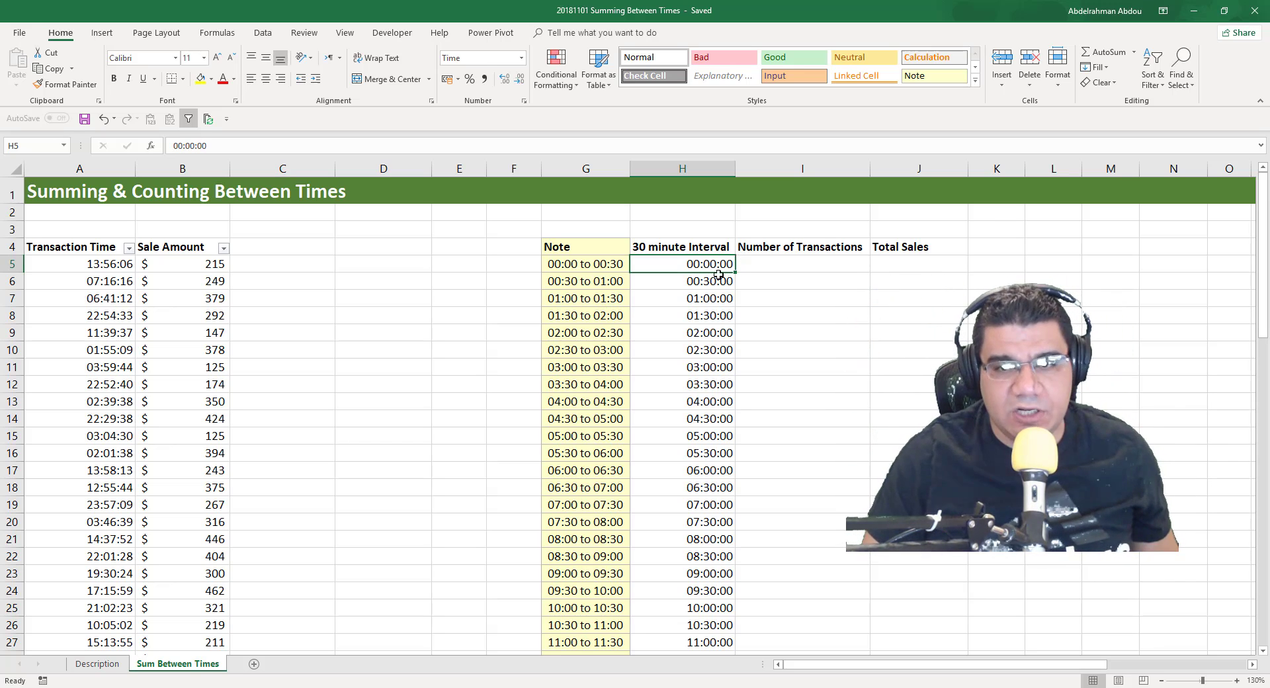
pyautogui.click(702, 286)
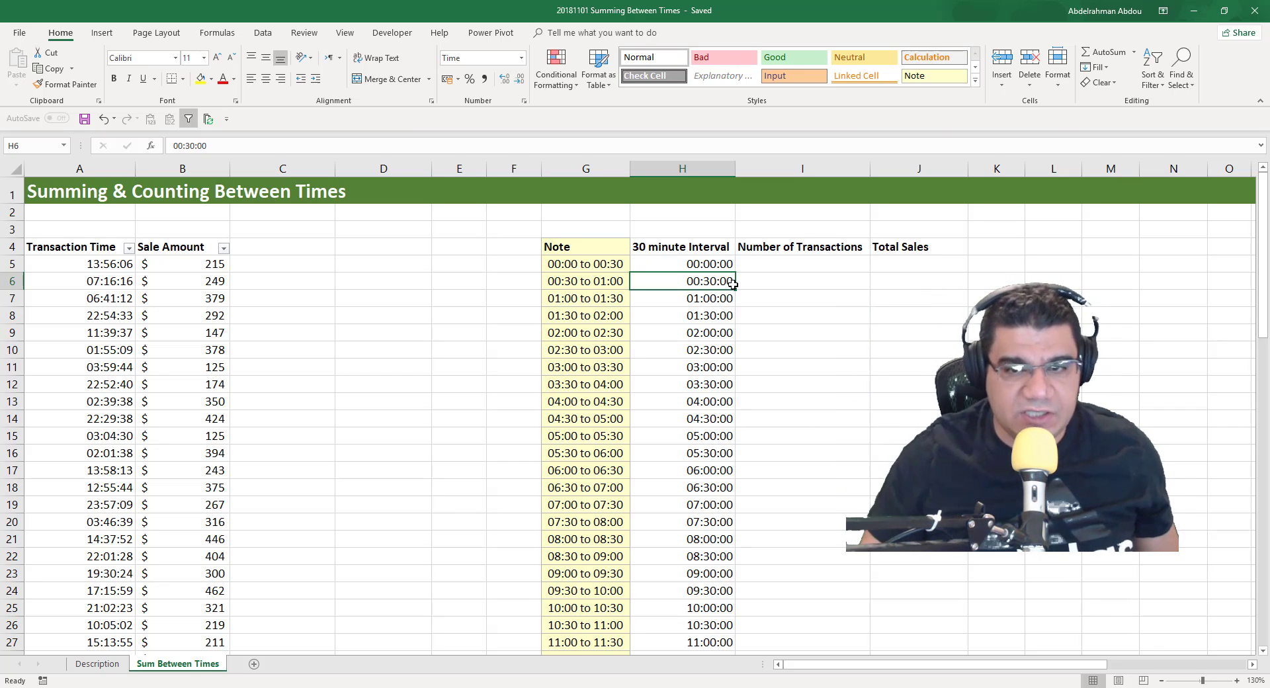
pyautogui.click(565, 267)
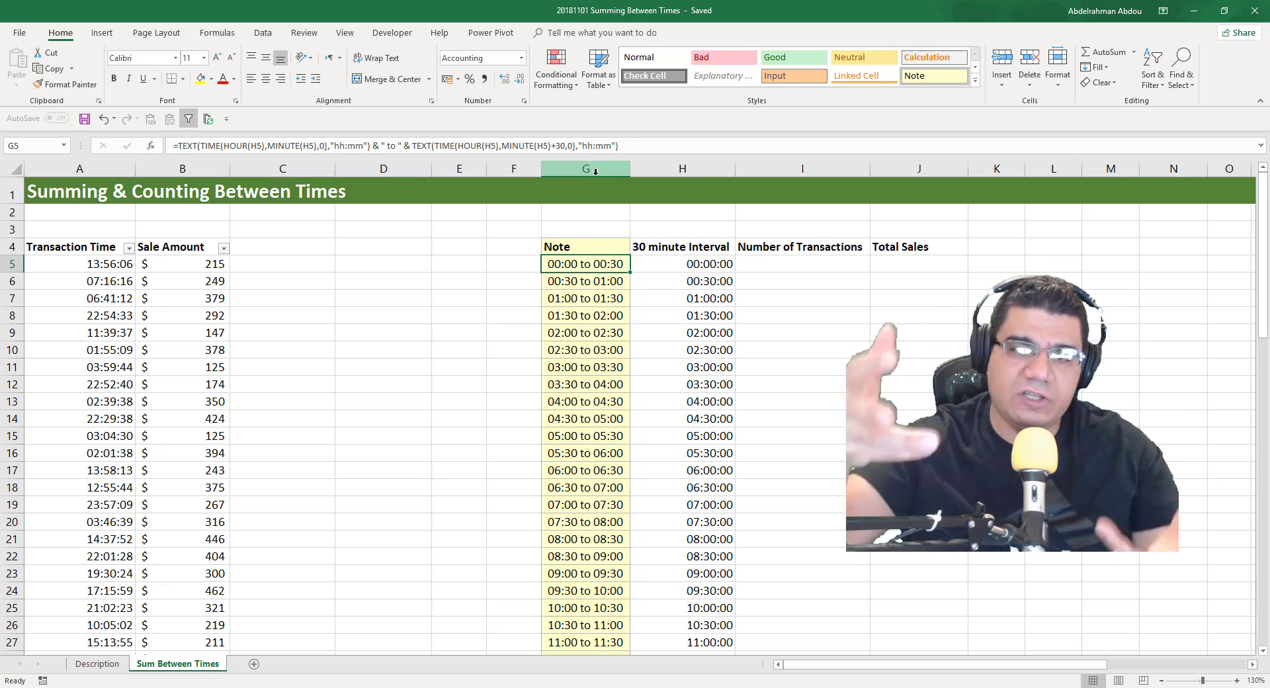
pyautogui.click(566, 282)
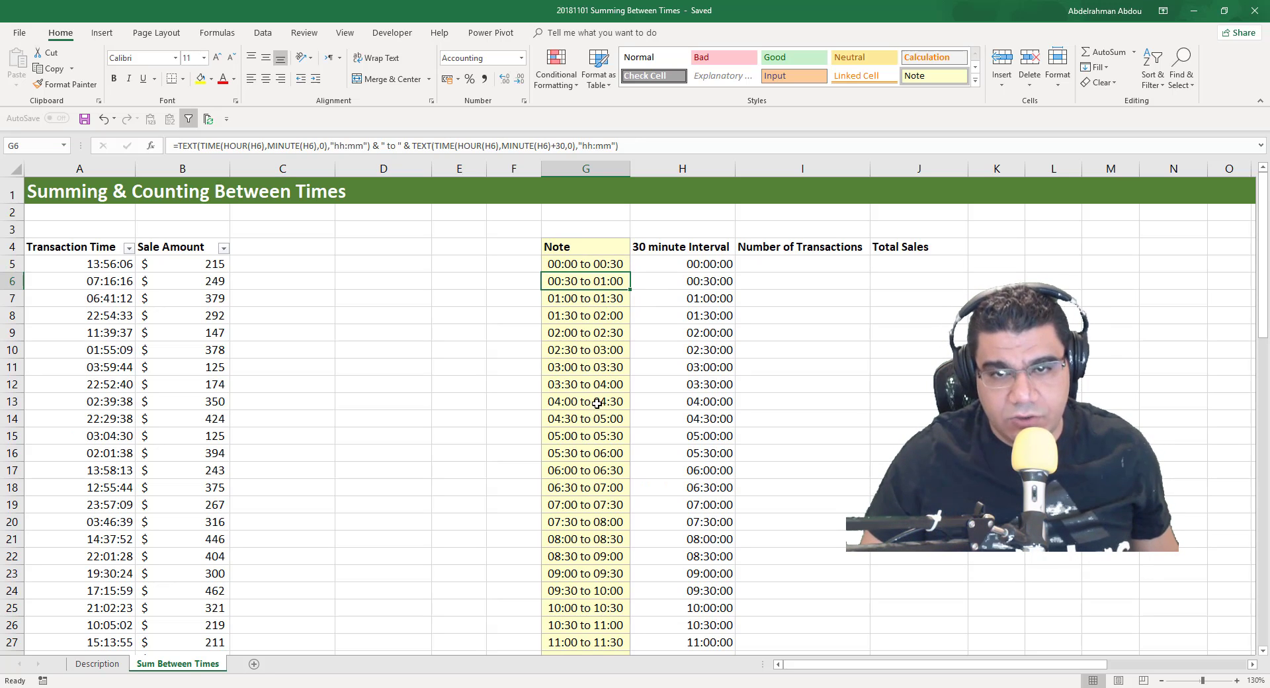
# - Begin a COUNTIFS formula in cell I5 under Number of Transactions, with the absolute range $A$5:$A$77 as the first criteria range
pyautogui.click(743, 263)
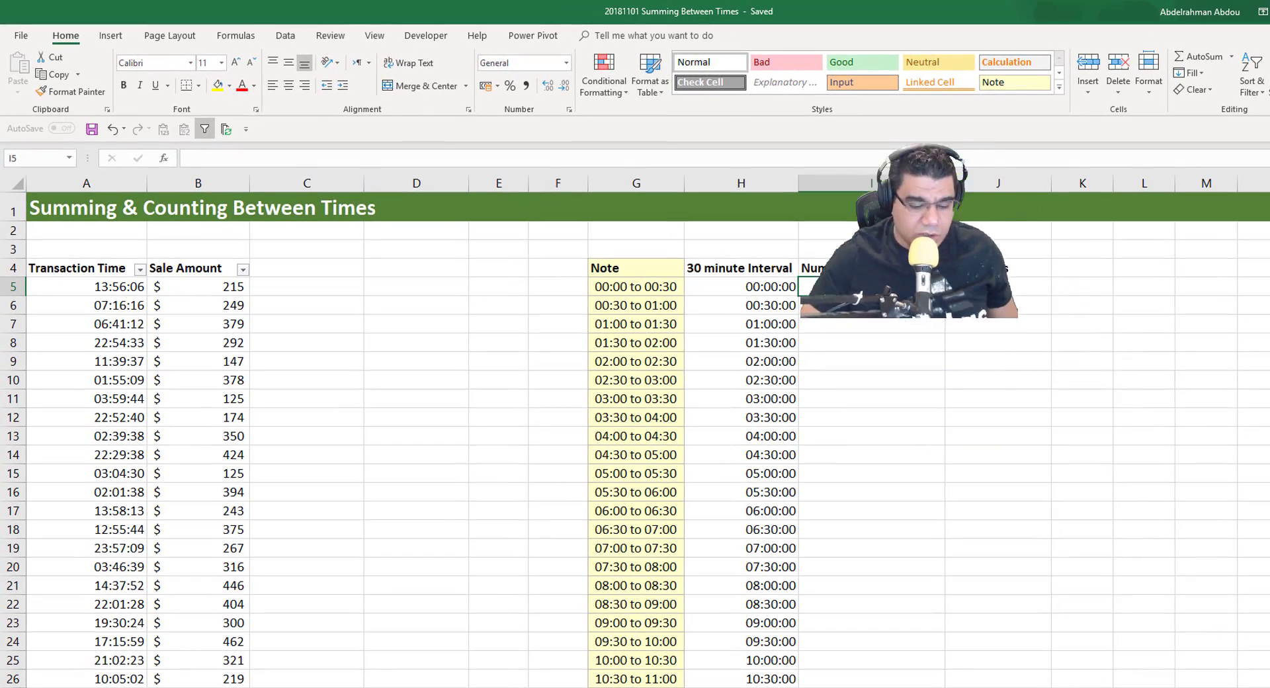
pyautogui.write('=COUNTI')
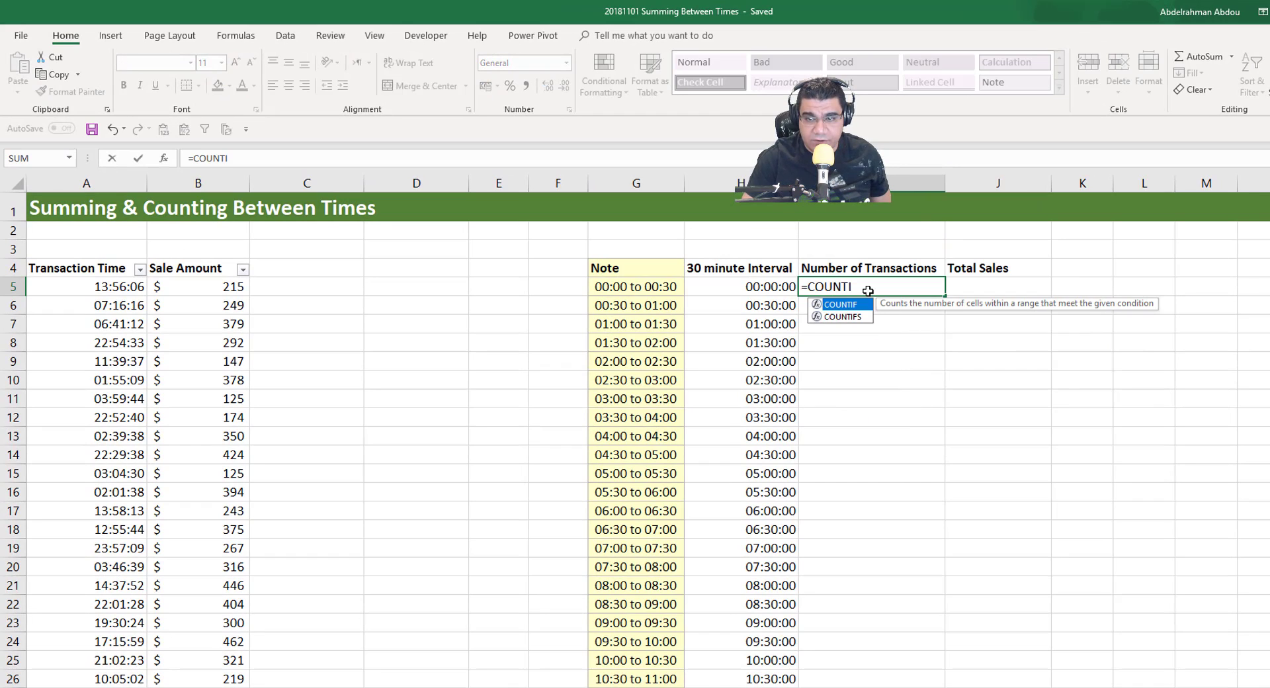
pyautogui.write('FS(')
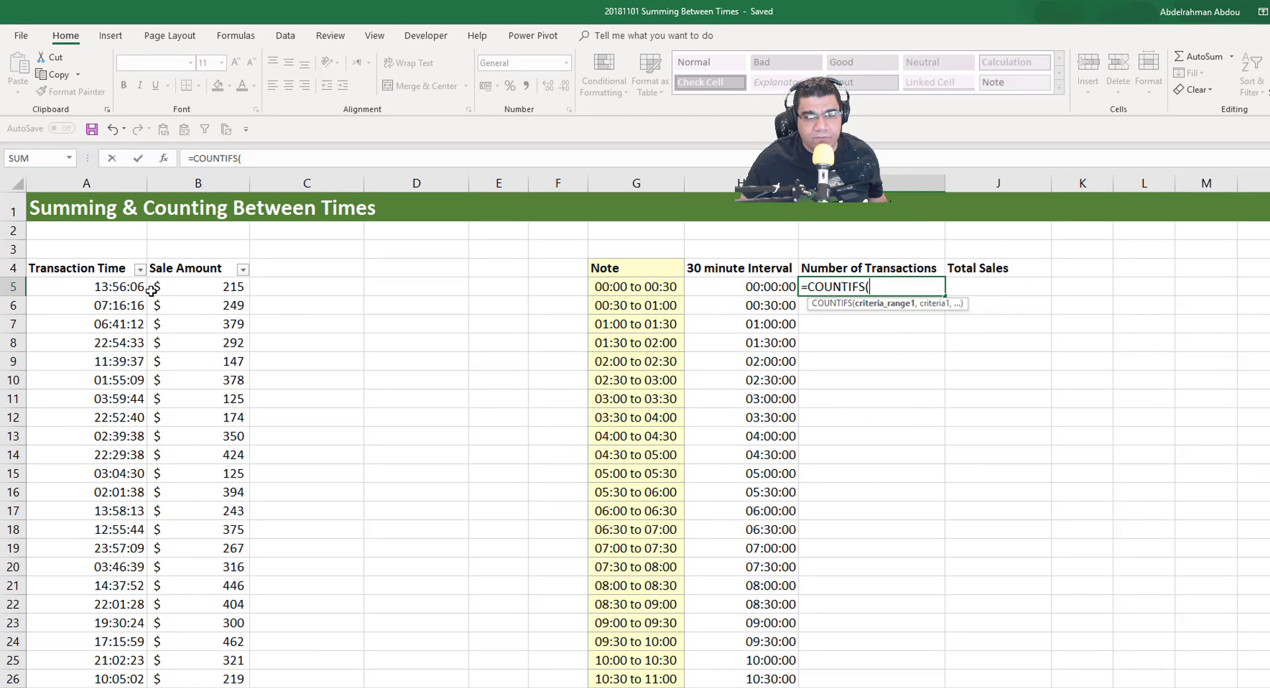
pyautogui.click(103, 291)
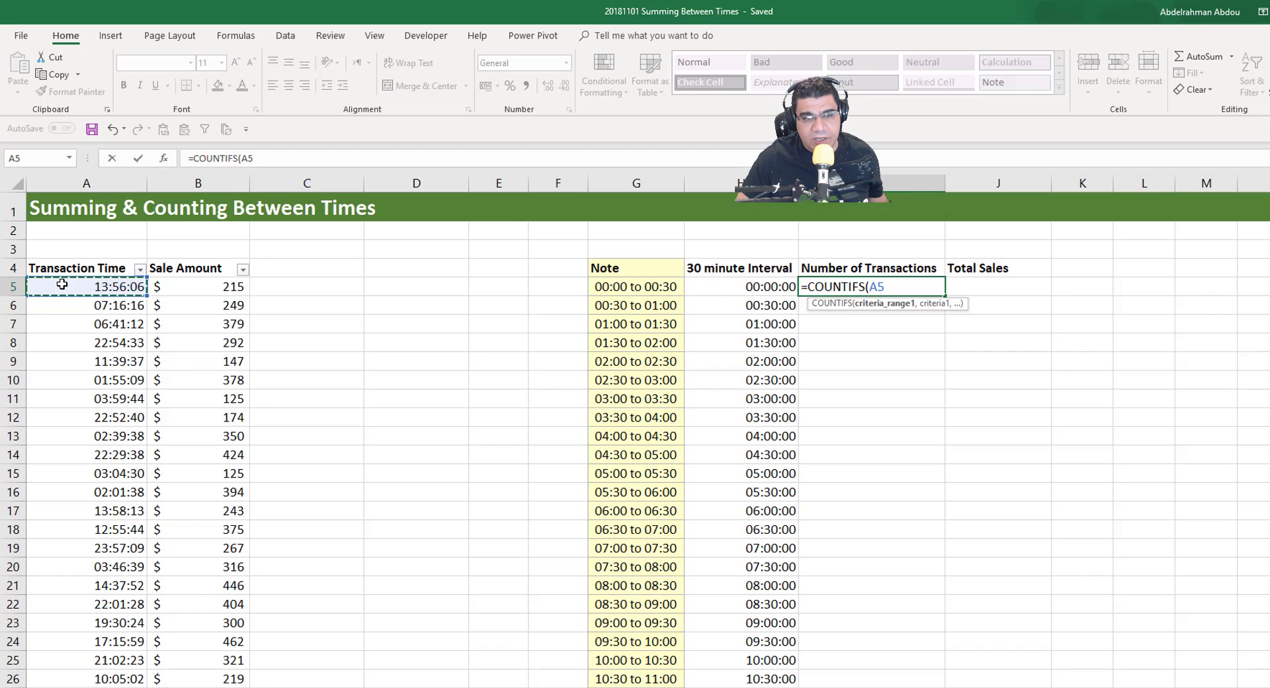
pyautogui.hotkey('ctrl', 'shift', 'Down')
pyautogui.hotkey('ctrl', 'BackSpace')
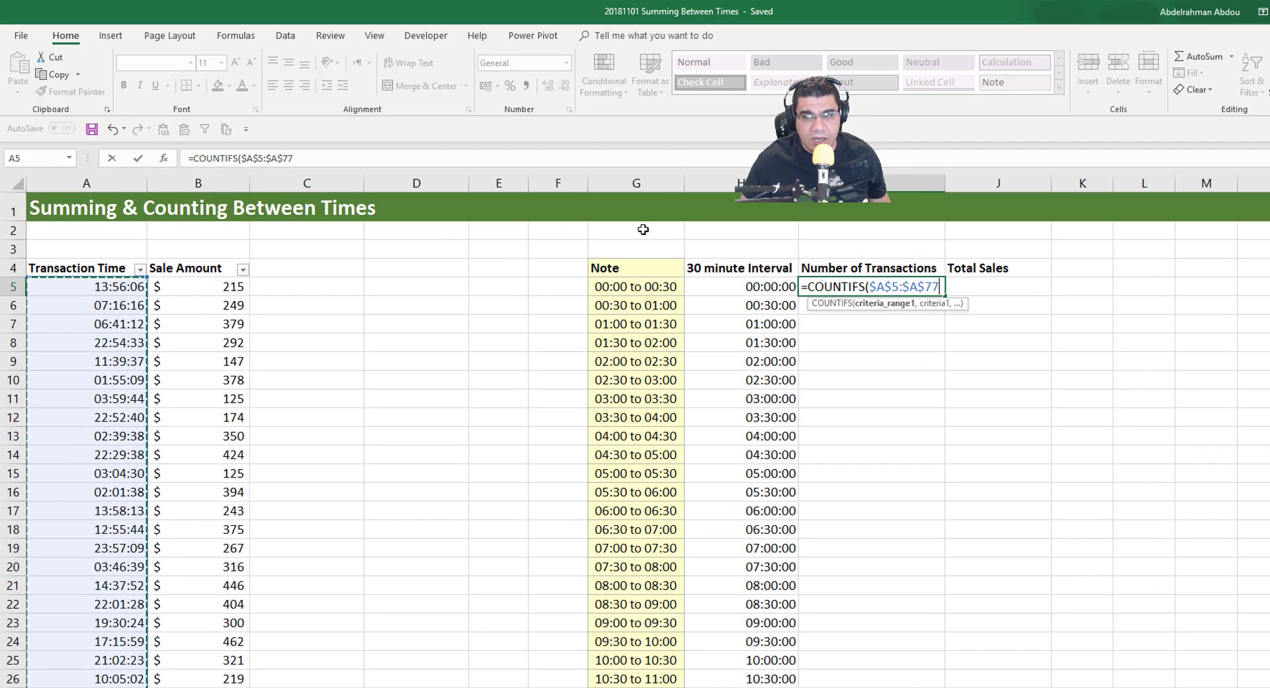
pyautogui.press('F4')
pyautogui.write(',')
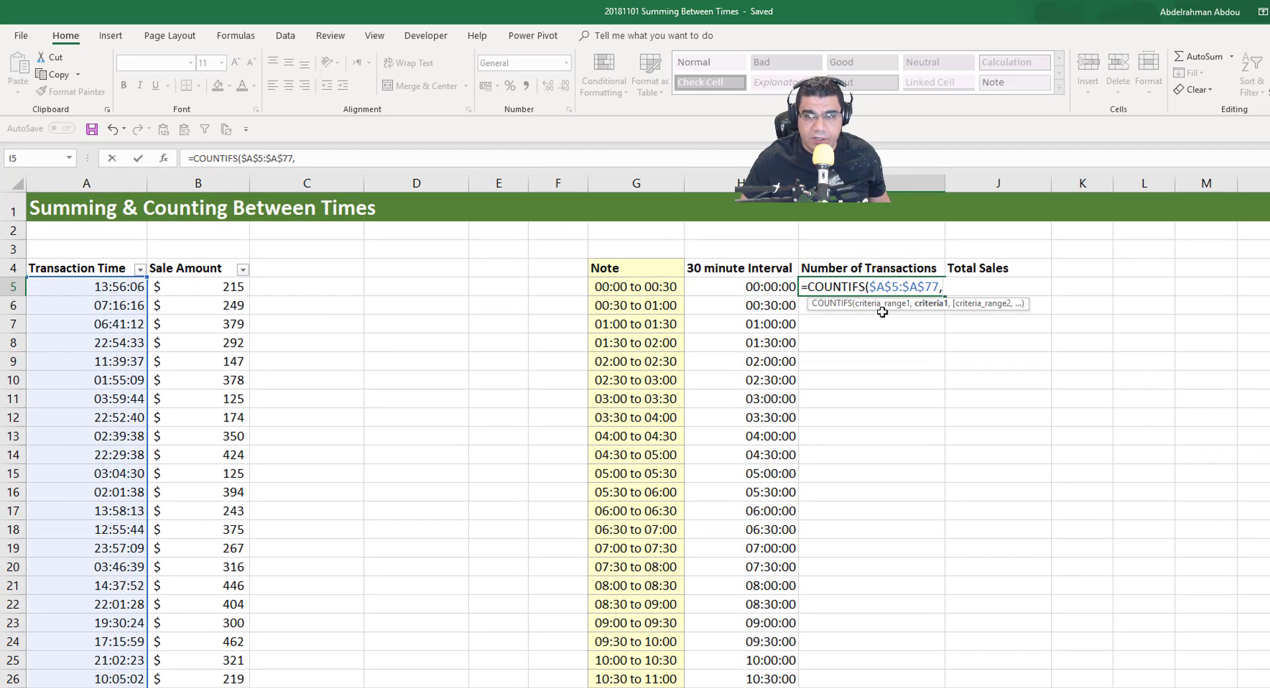
# - Set the first COUNTIFS criterion to ">="&H5 so that it matches times from the interval start onward
pyautogui.write('">')
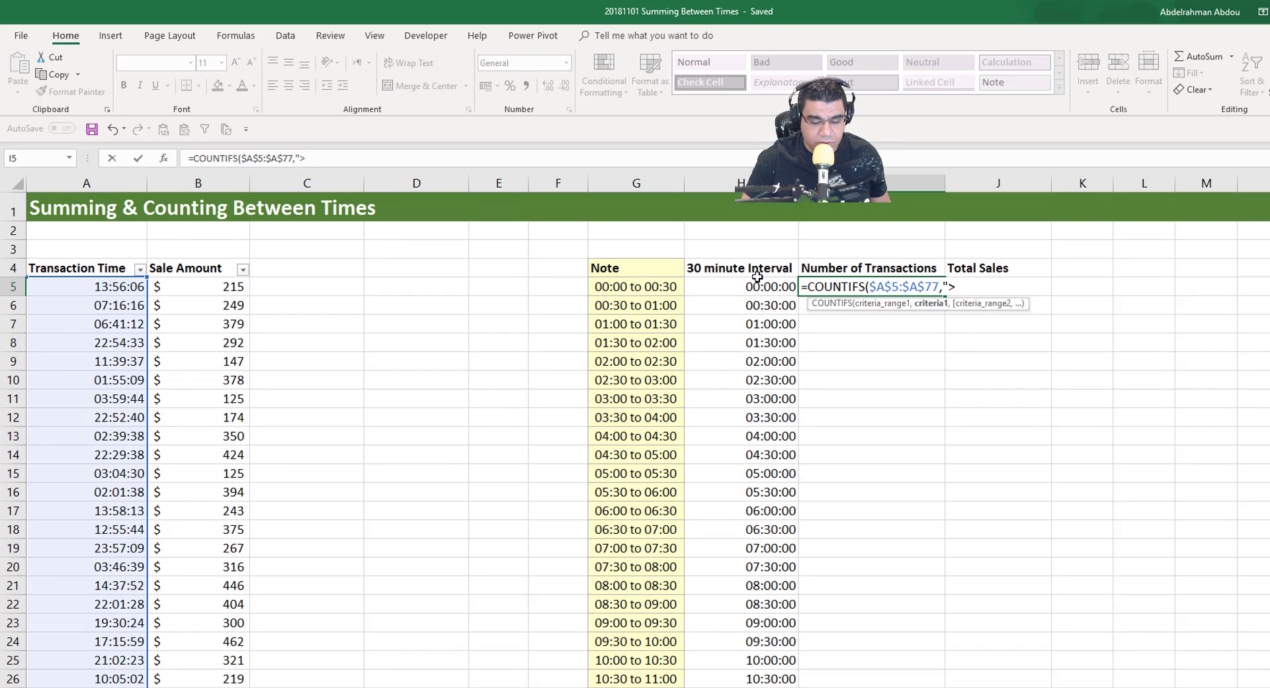
pyautogui.write('="&')
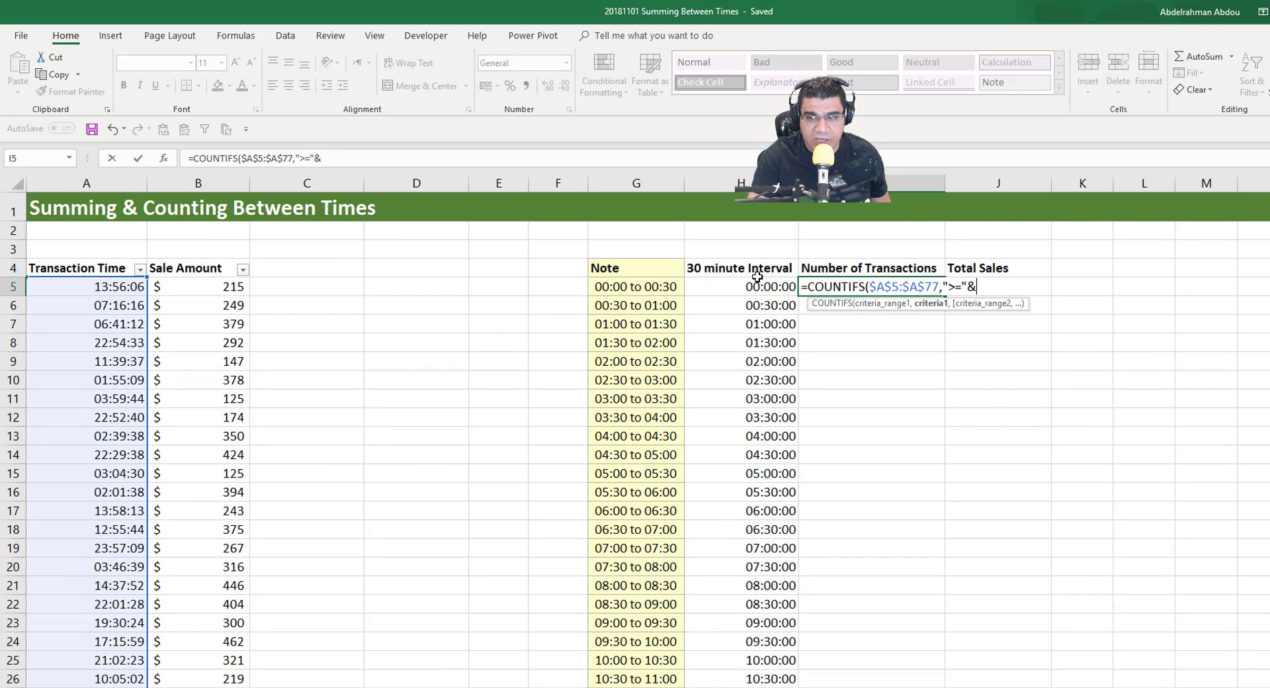
pyautogui.click(760, 286)
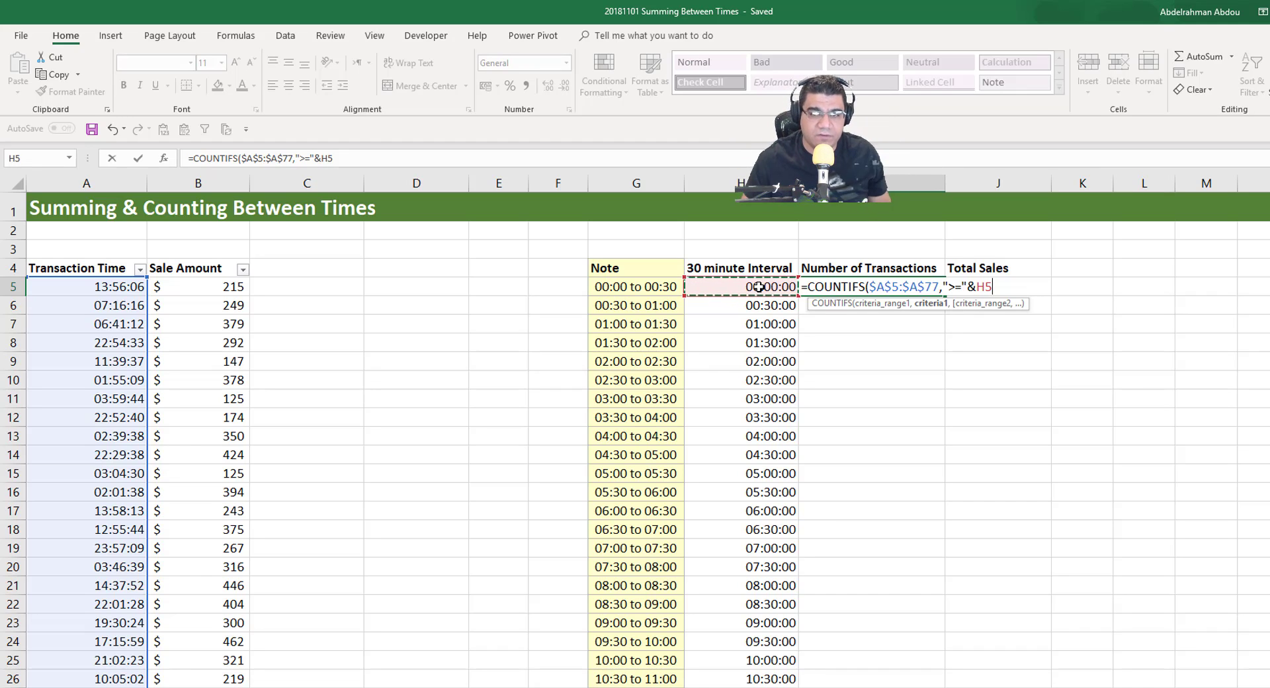
pyautogui.write(',')
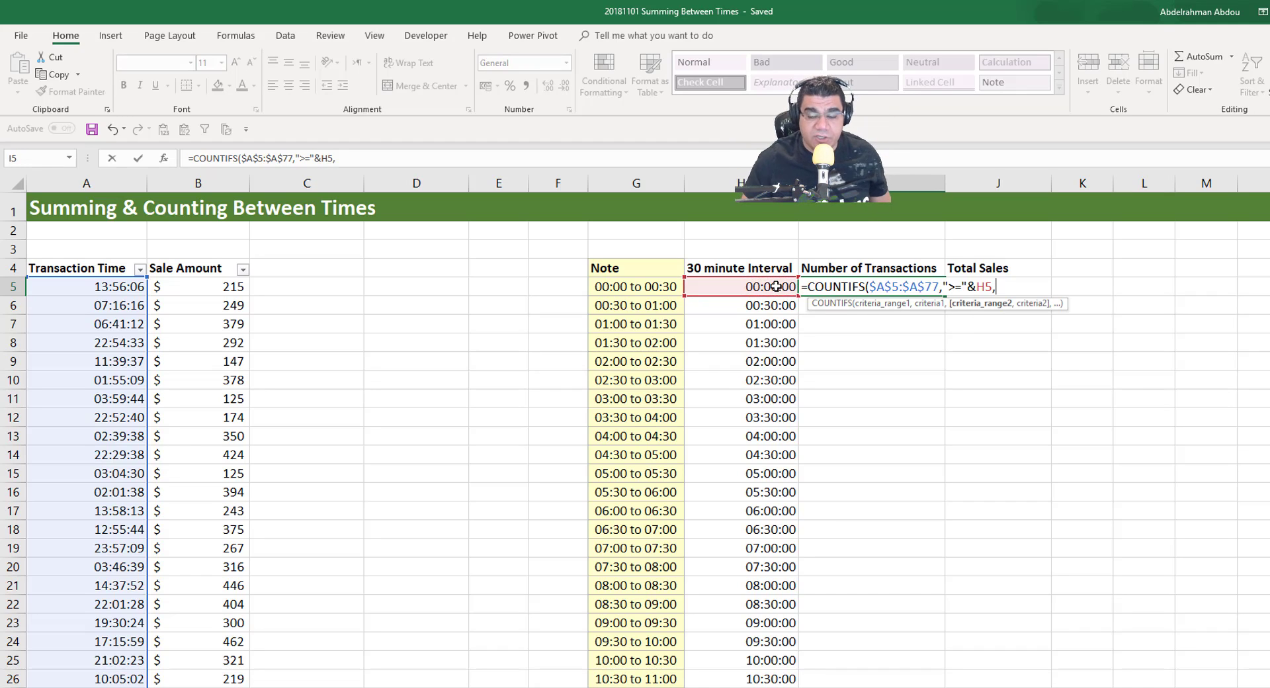
# - Add the transaction times $A$5:$A$77 as the absolute second criteria range of the COUNTIFS formula
pyautogui.click(88, 286)
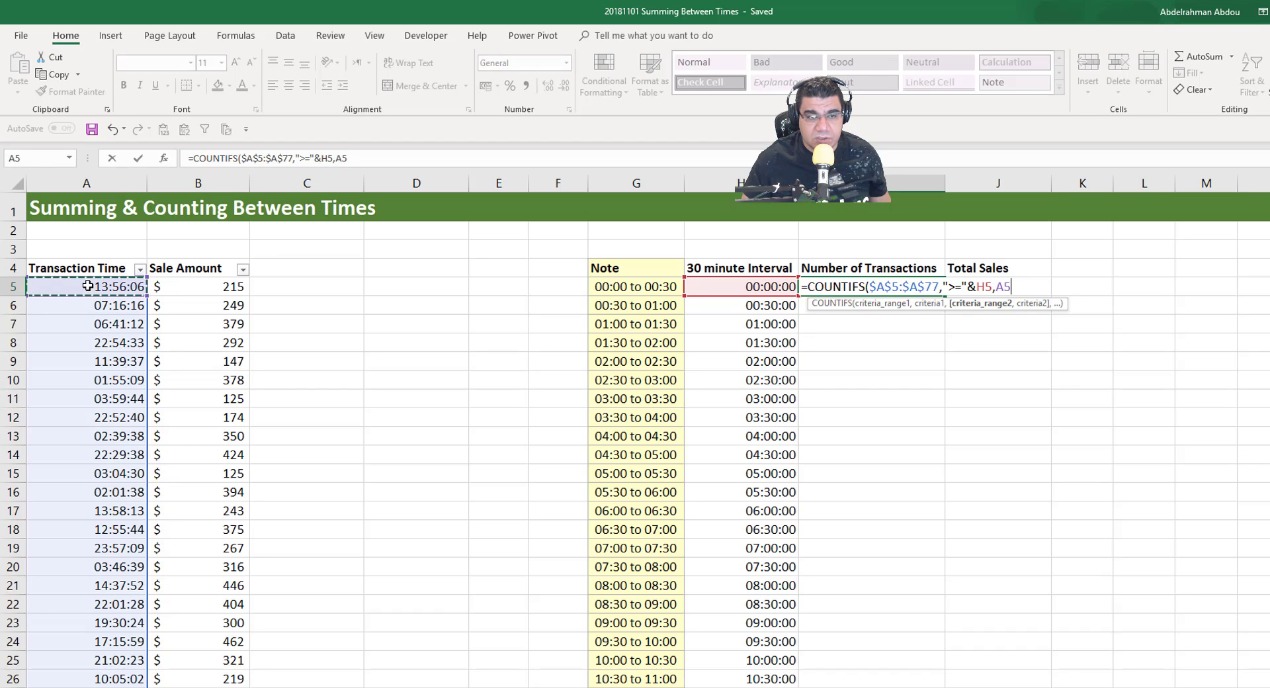
pyautogui.hotkey('ctrl', 'shift', 'Down')
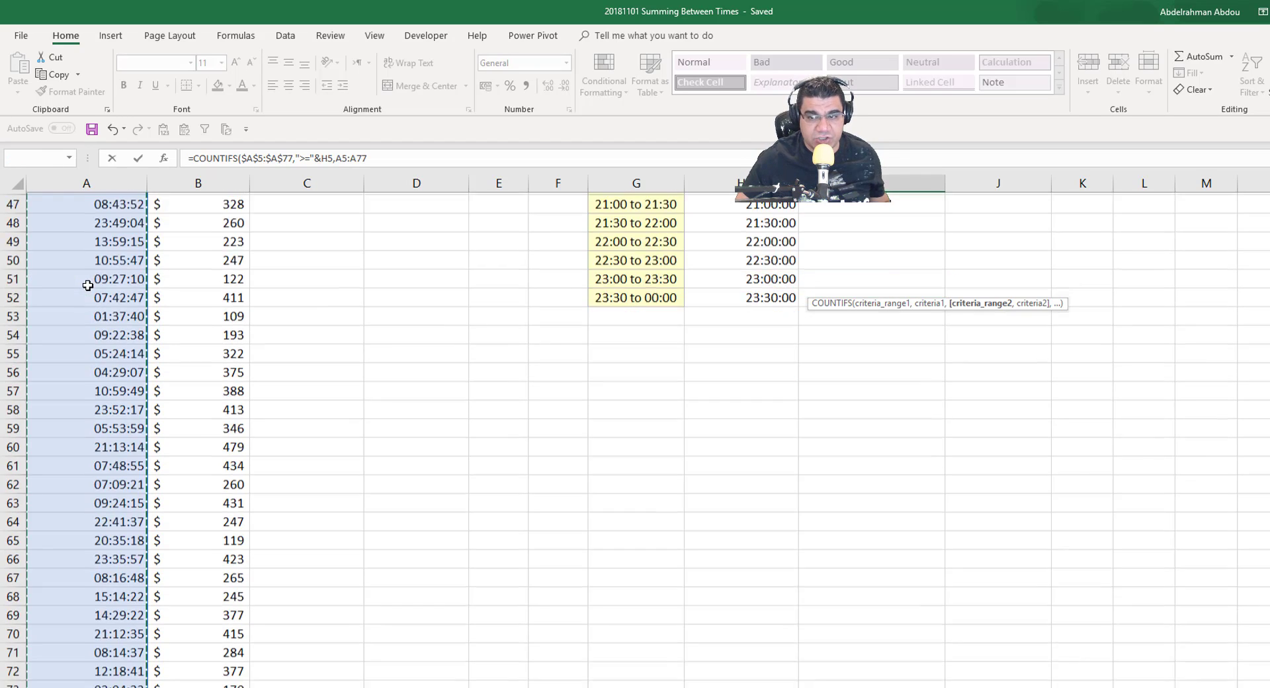
pyautogui.press('F4')
pyautogui.write(',')
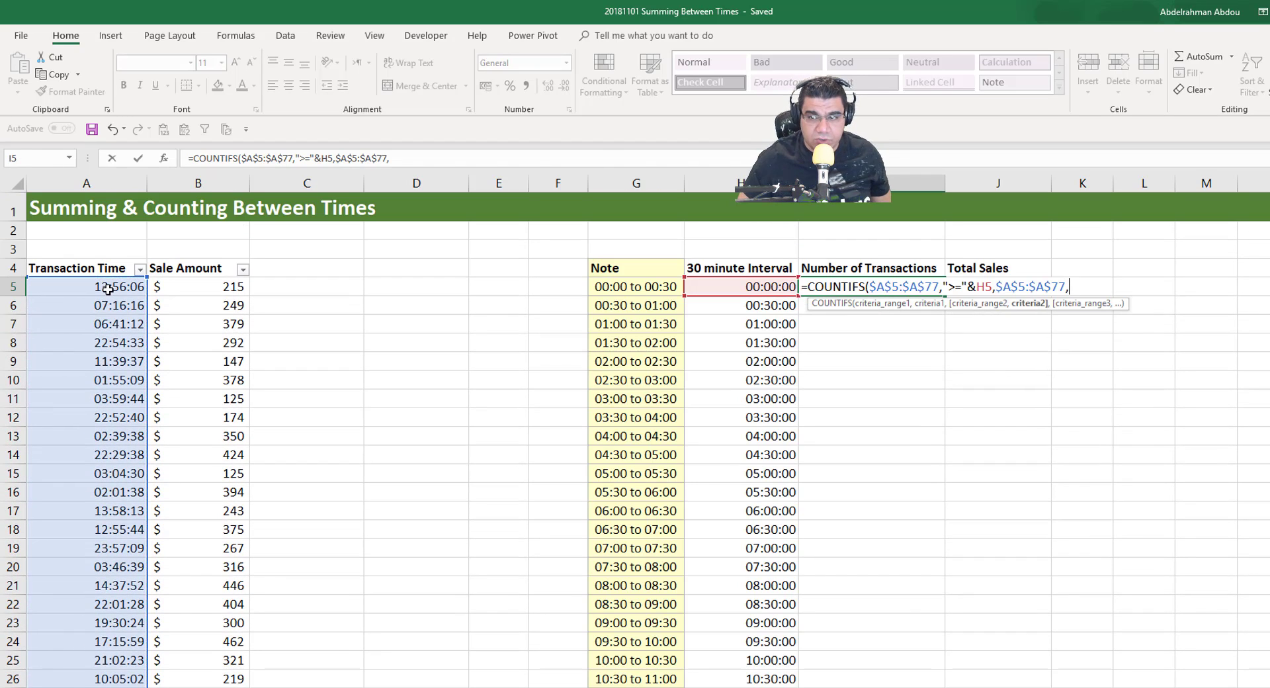
# - Begin the second criterion as "<"& followed by a TIME function with HOUR(H5) as its hour argument
pyautogui.write('"<"')
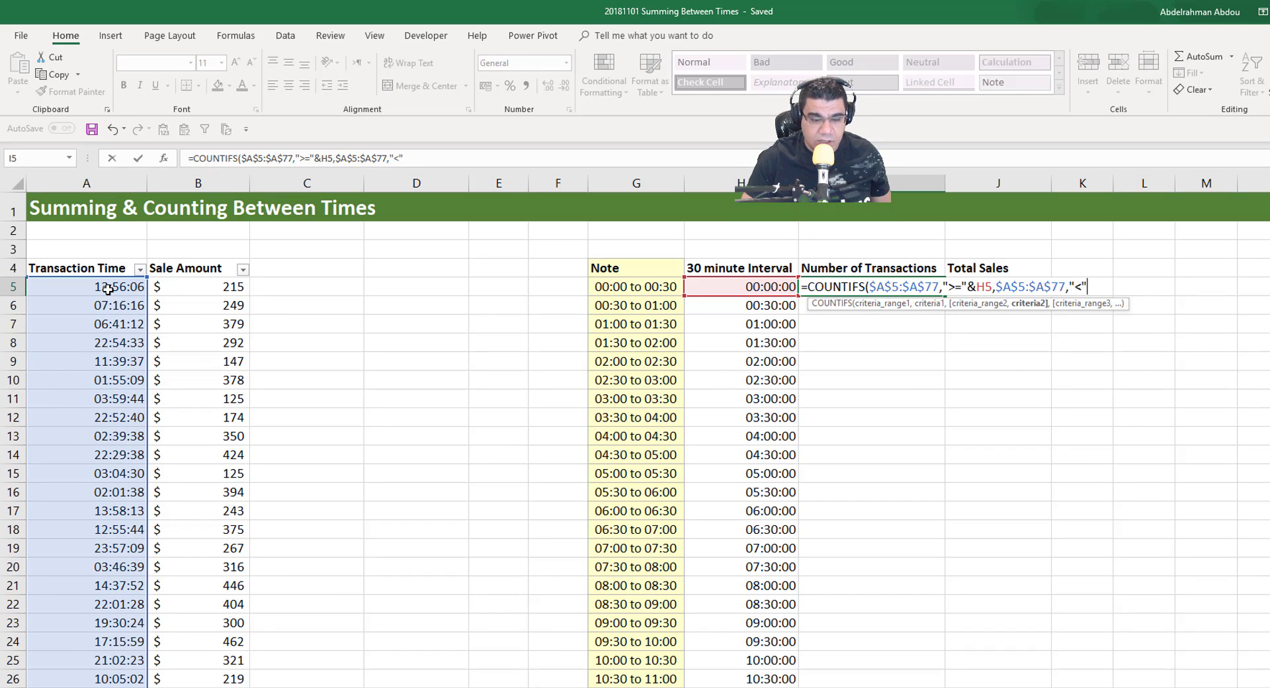
pyautogui.write('&')
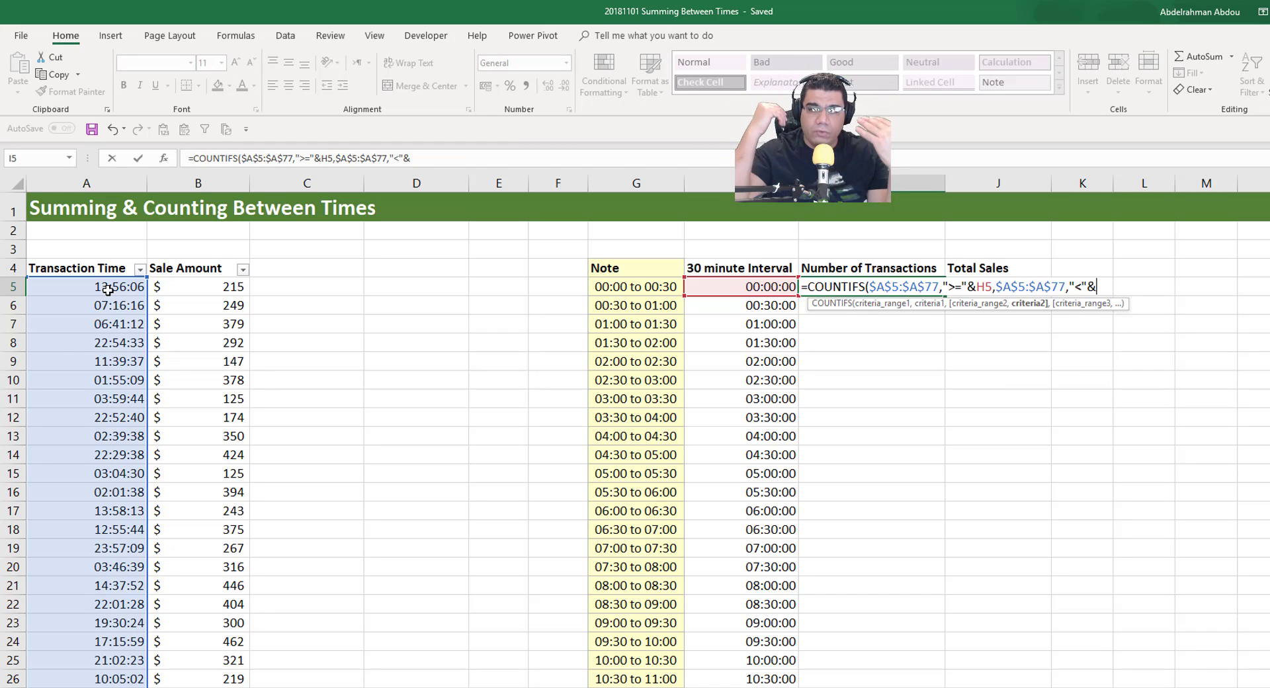
pyautogui.write('TIME(')
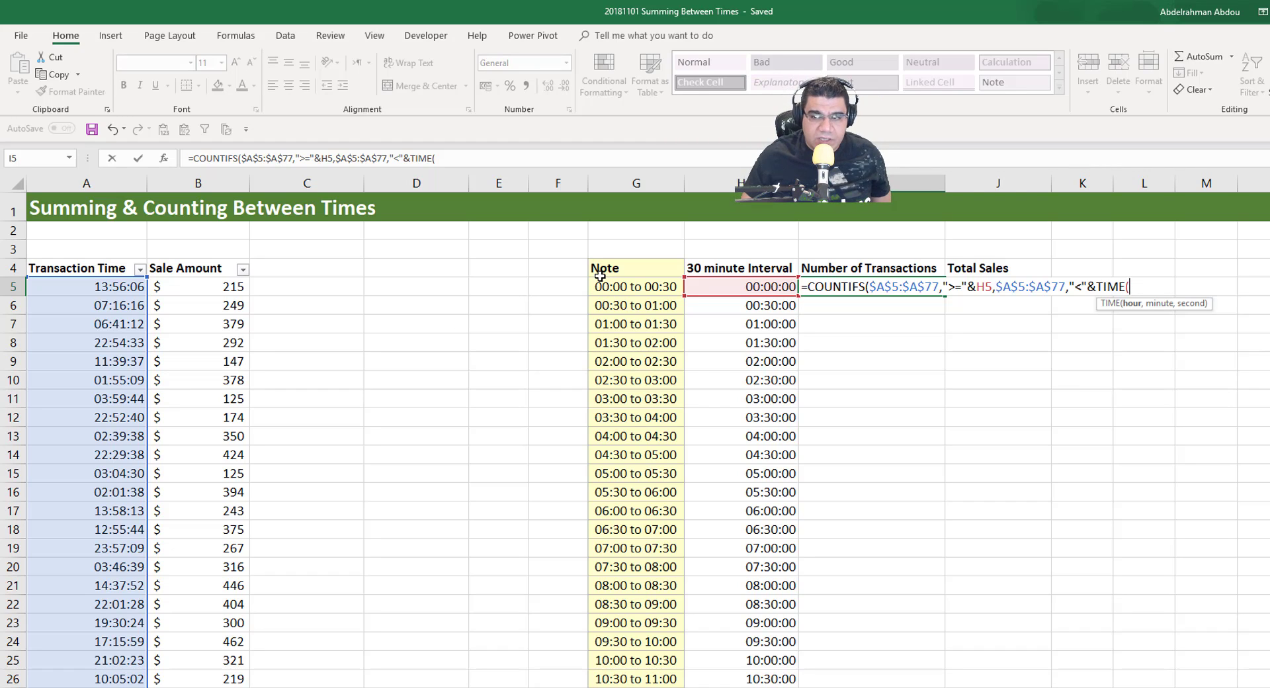
pyautogui.write('HOUR(')
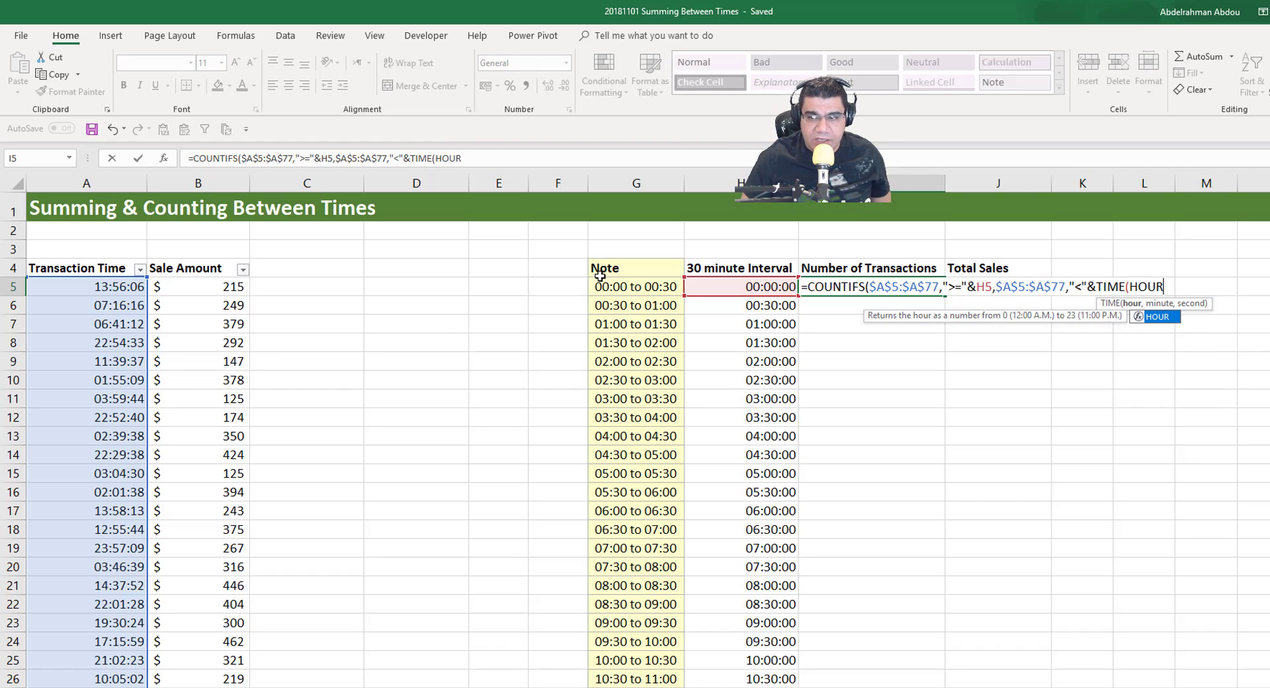
pyautogui.click(759, 284)
pyautogui.write(')')
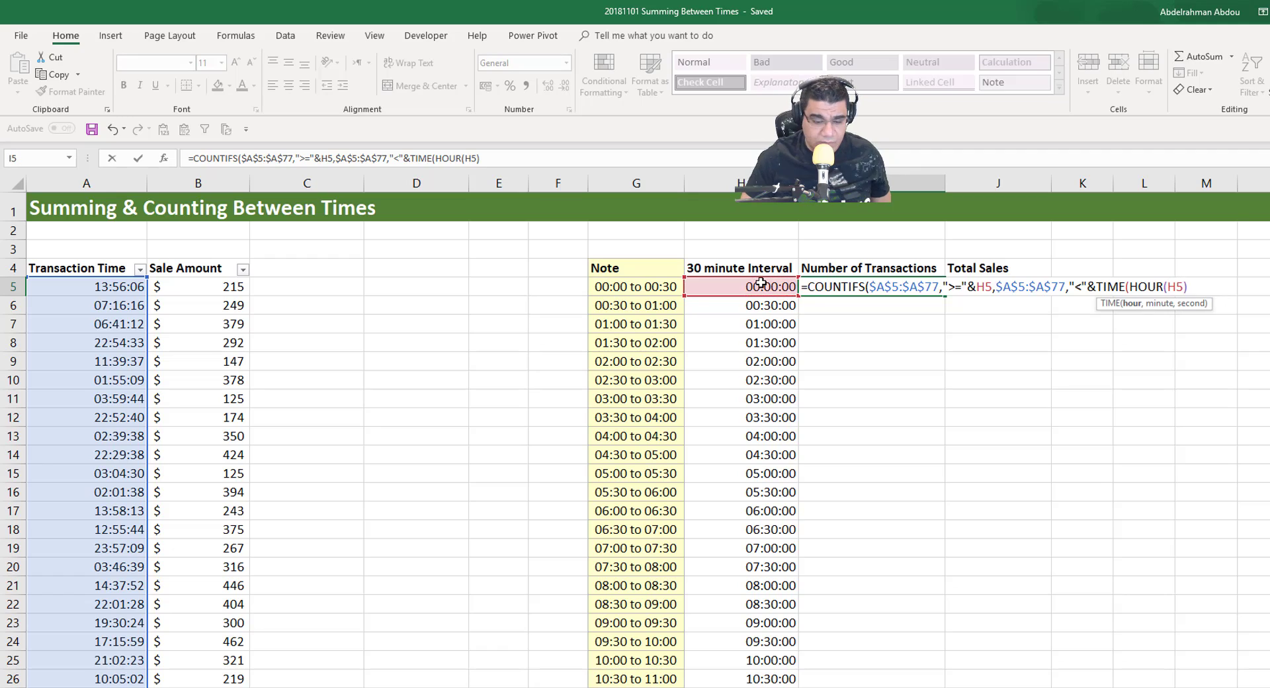
# - Enter MINUTE(H5)+30 as the minute argument of the TIME function
pyautogui.write(',MINUTE(')
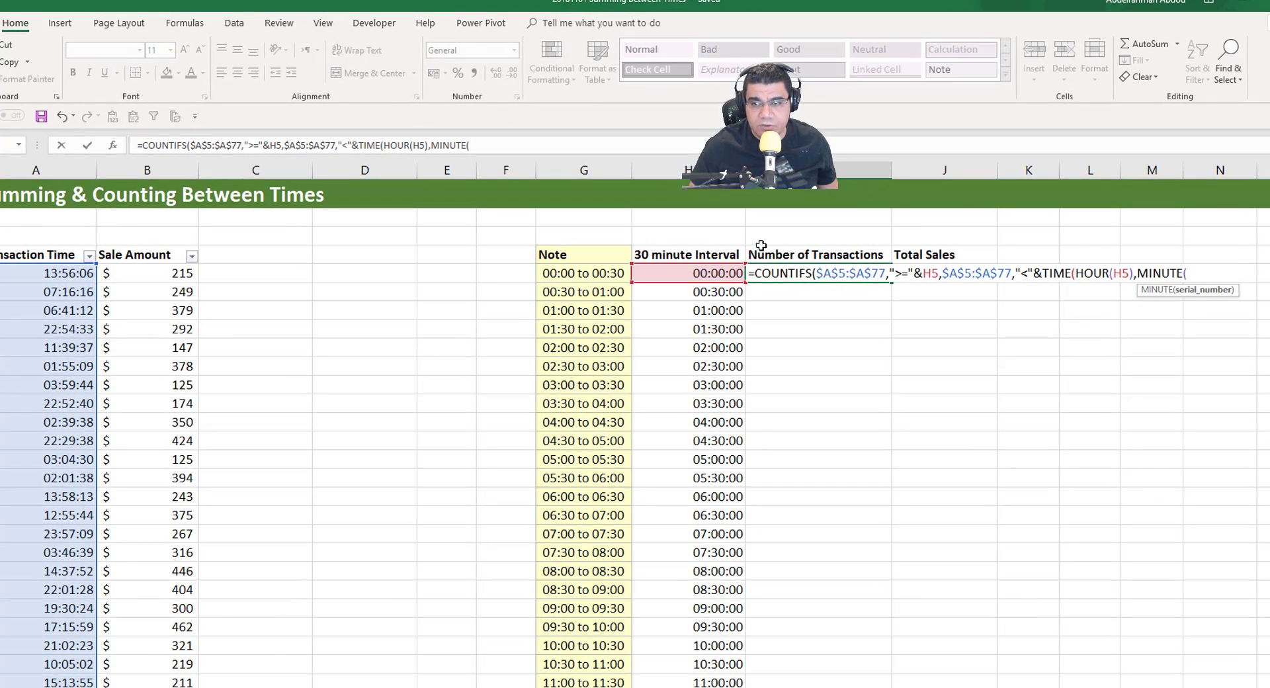
pyautogui.click(711, 274)
pyautogui.write(')')
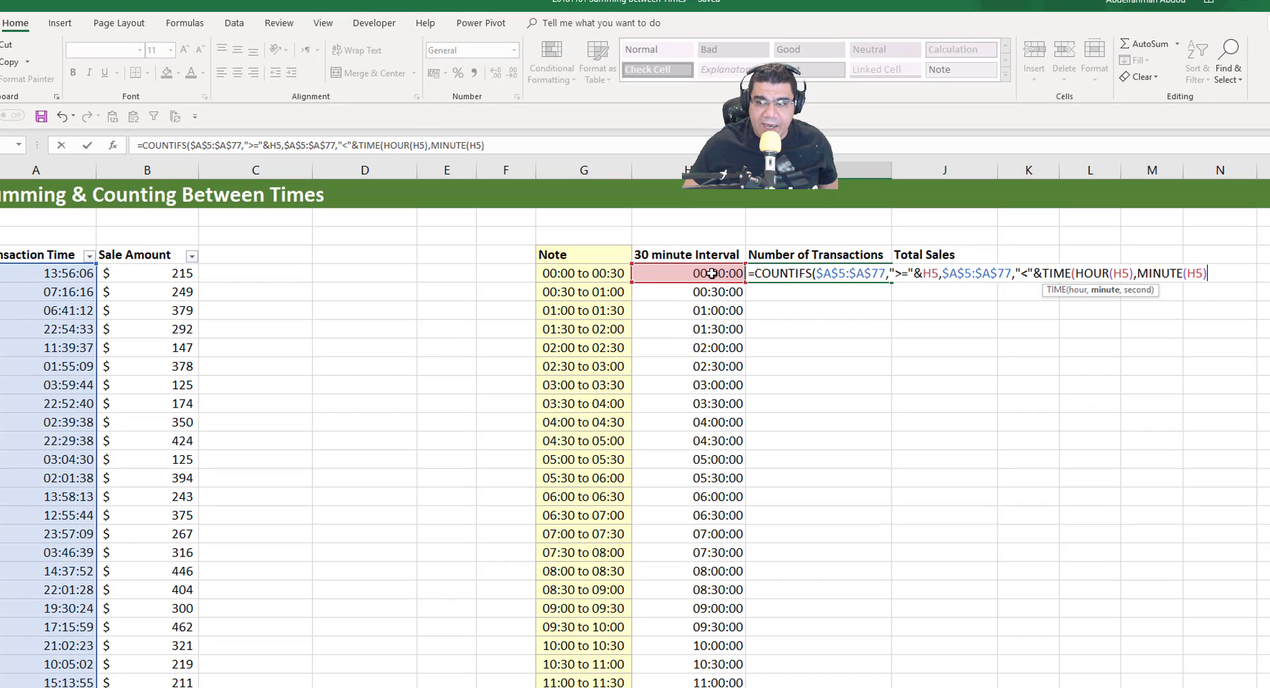
pyautogui.write('+30')
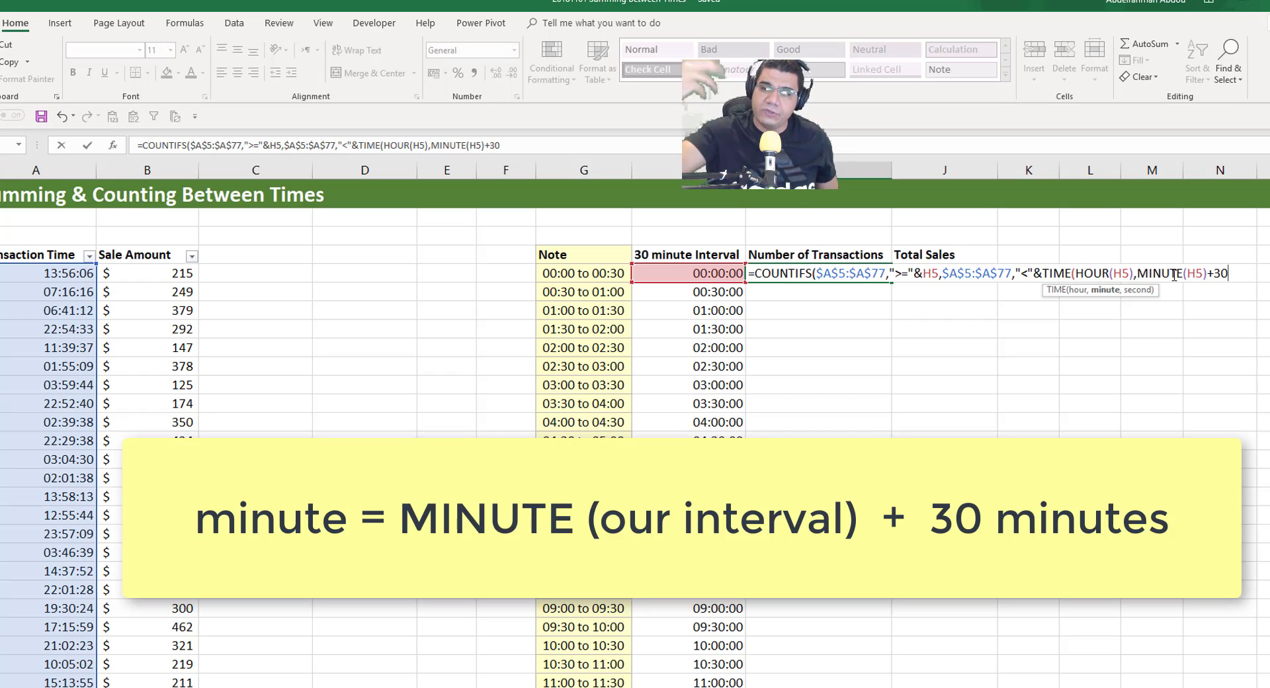
pyautogui.write(',')
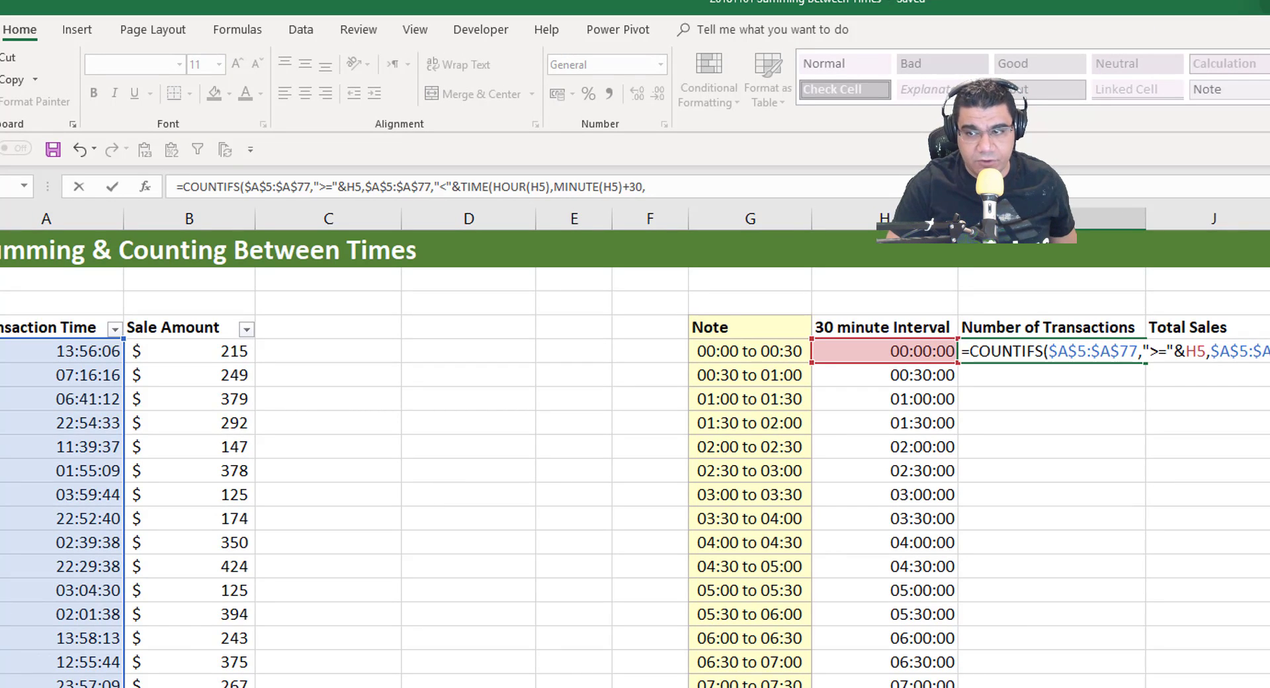
# - Enter SECOND(H5) as the second argument of TIME and close both the TIME and COUNTIFS functions
pyautogui.write('SECOND(')
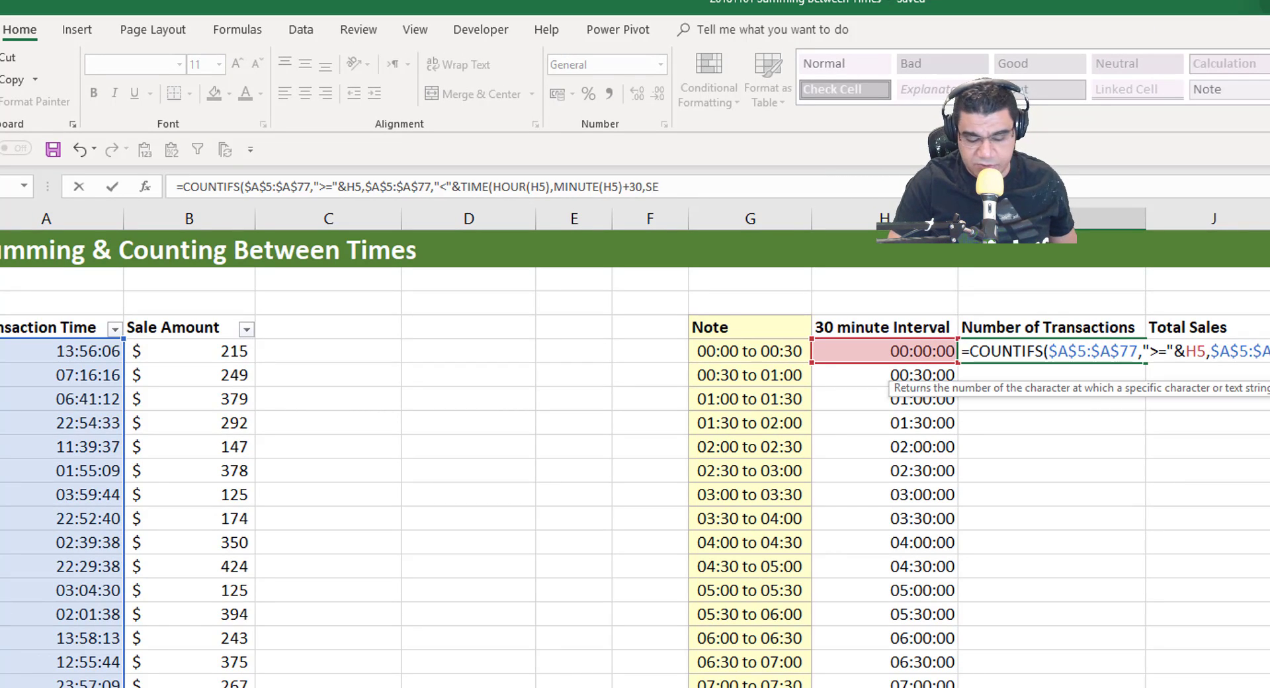
pyautogui.click(893, 352)
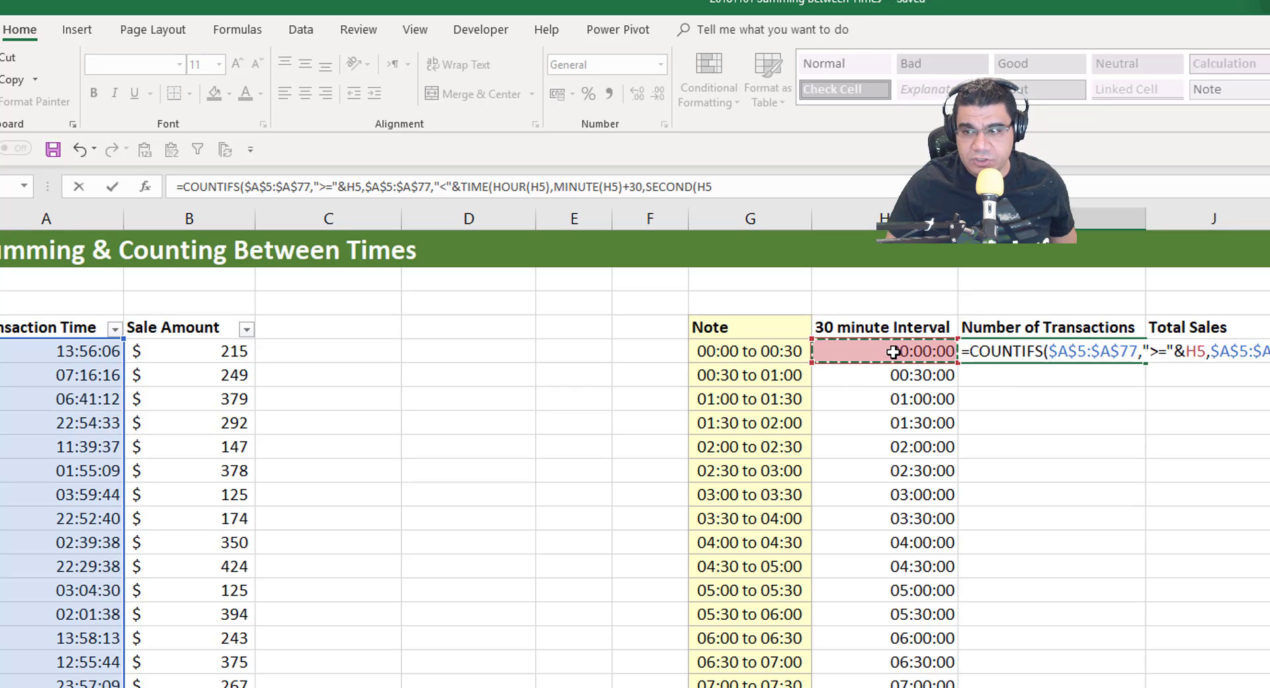
pyautogui.write(')')
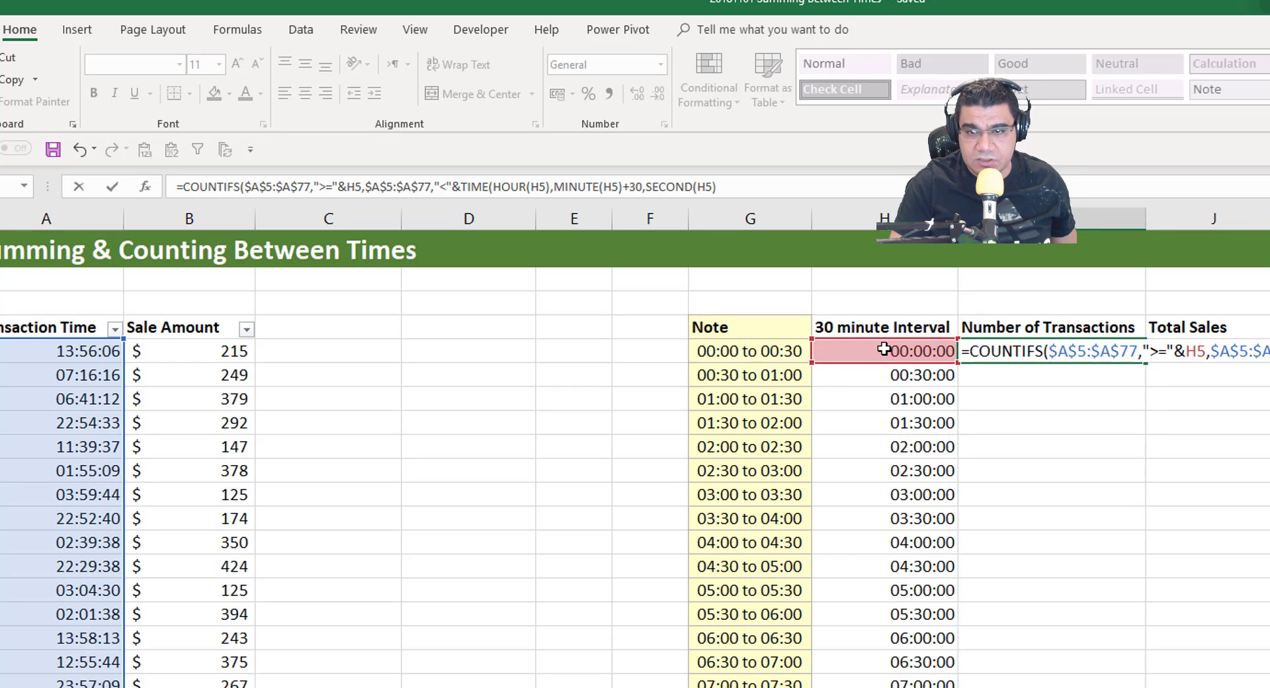
pyautogui.write(')')
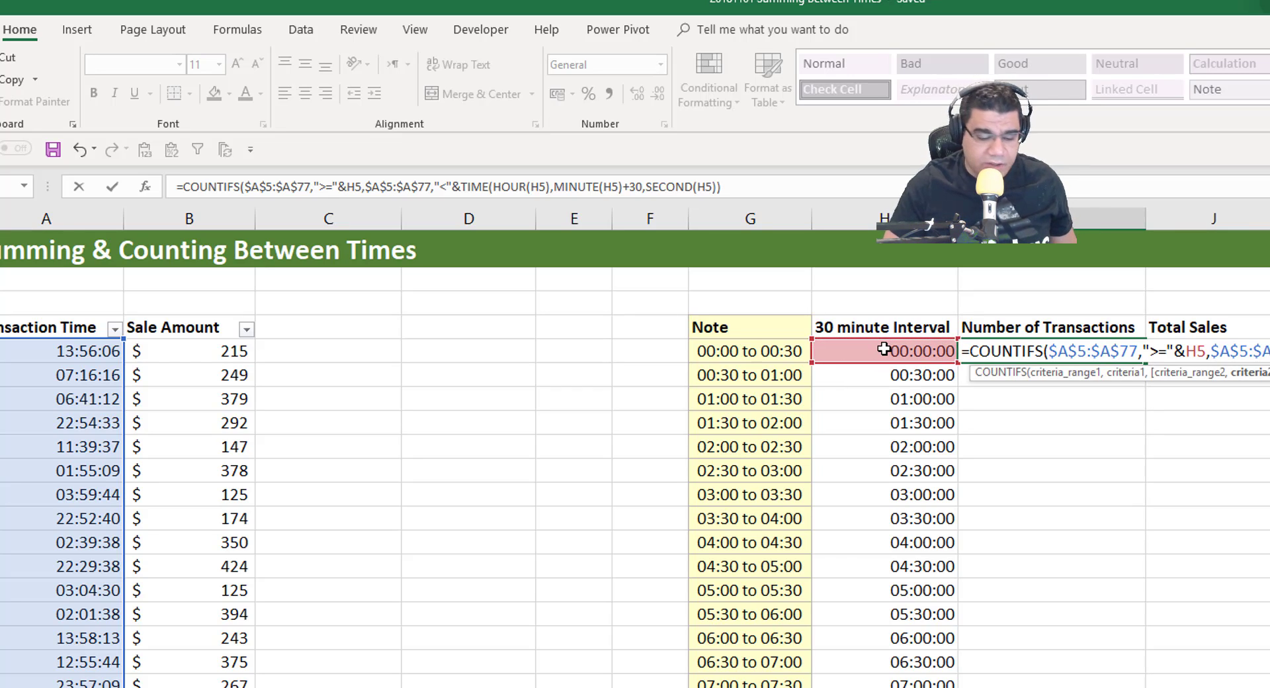
pyautogui.write(')')
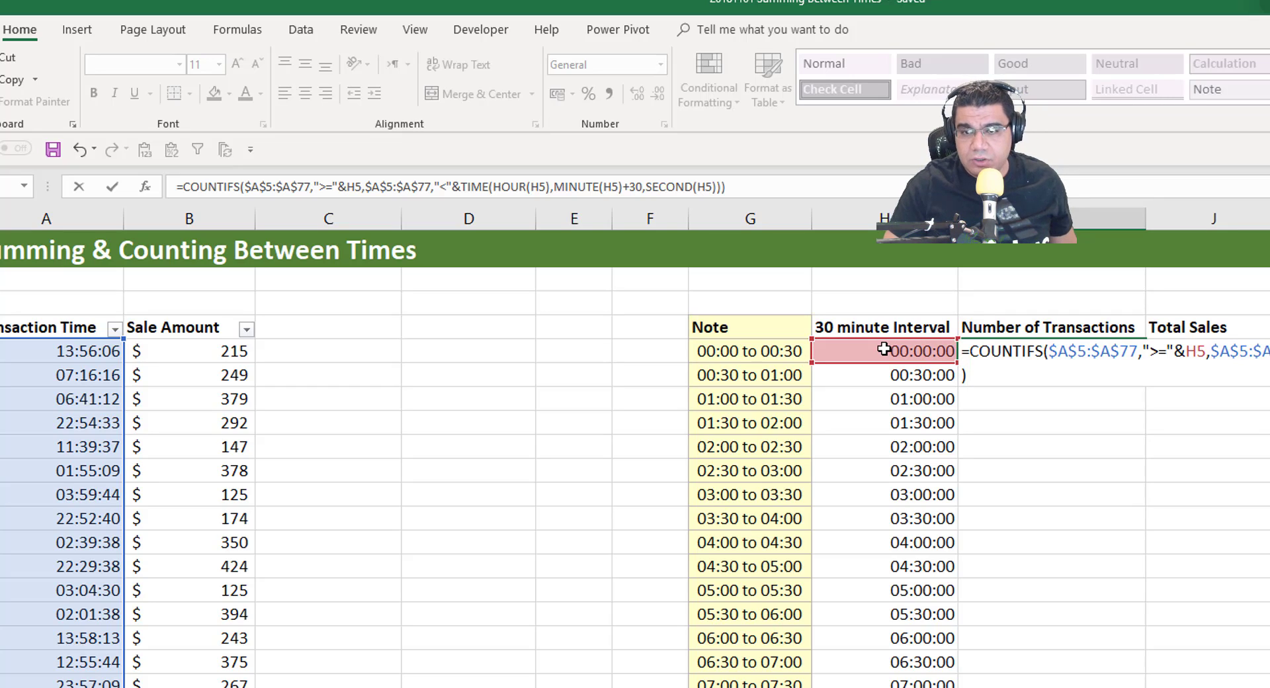
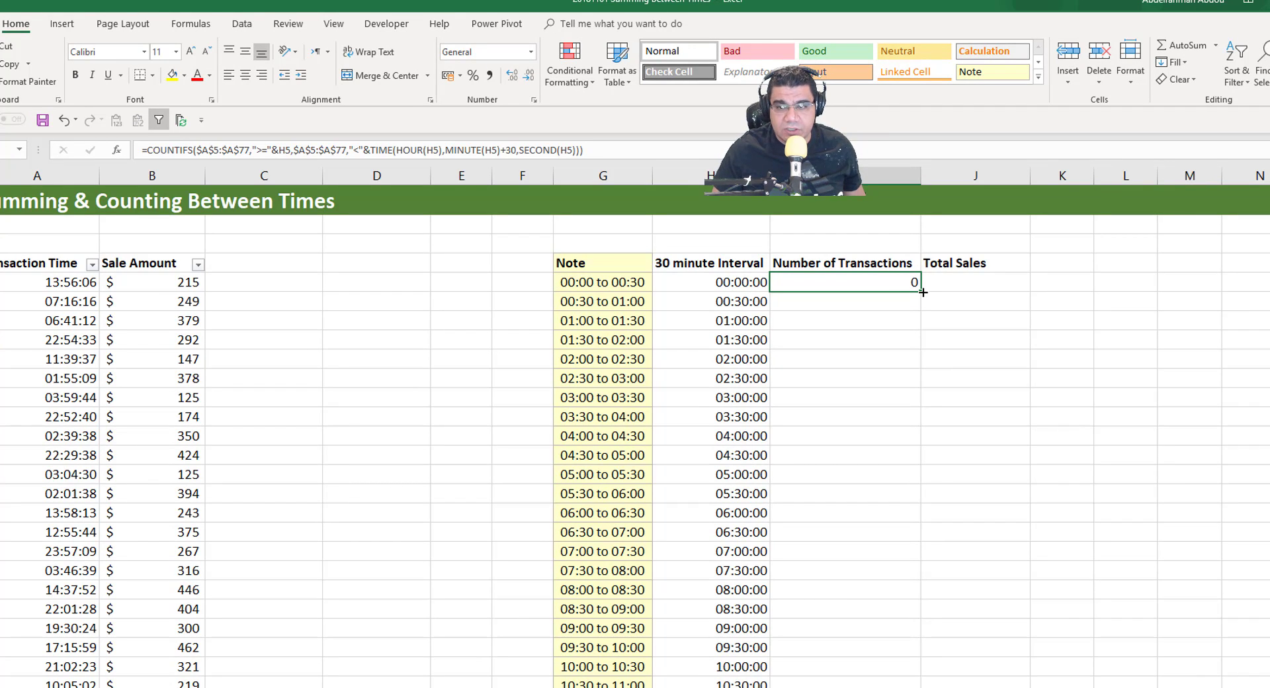
# - Fill the COUNTIFS formula down the Number of Transactions column for all 30-minute intervals and review the filled cells
pyautogui.doubleClick(923, 292)
pyautogui.click(880, 303)
pyautogui.scroll(-2, 873, 348)
pyautogui.scroll(2, 874, 353)
pyautogui.scroll(-12, 874, 353)
pyautogui.scroll(7, 877, 356)
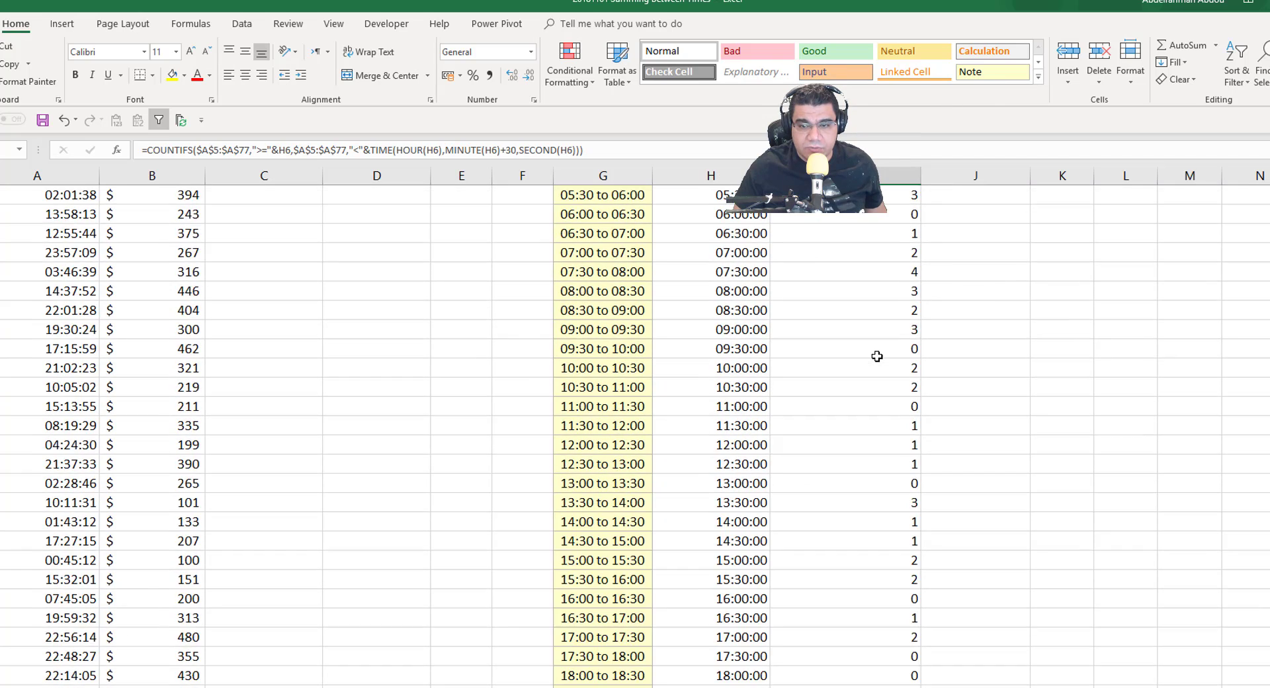
pyautogui.scroll(5, 877, 355)
pyautogui.click(871, 281)
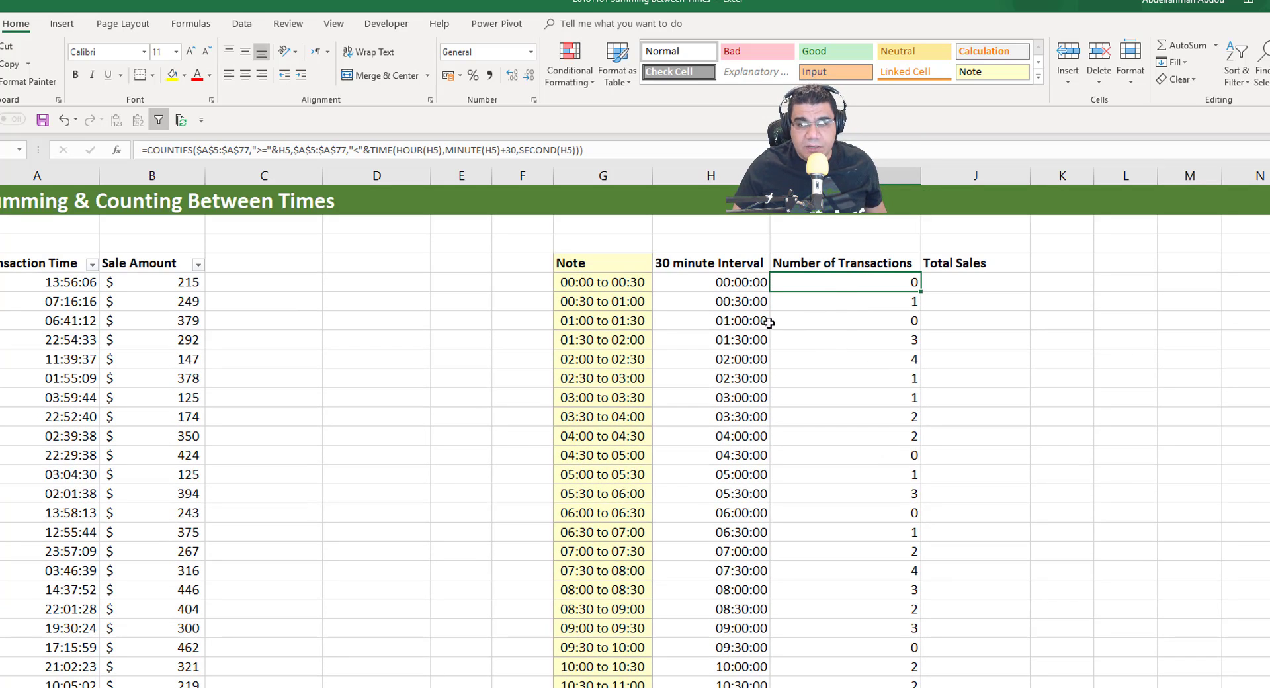
# - Filter Transaction Time to values greater than or equal to 00:30:00 and less than 01:00:00 to check the interval's count
pyautogui.click(825, 301)
pyautogui.click(739, 304)
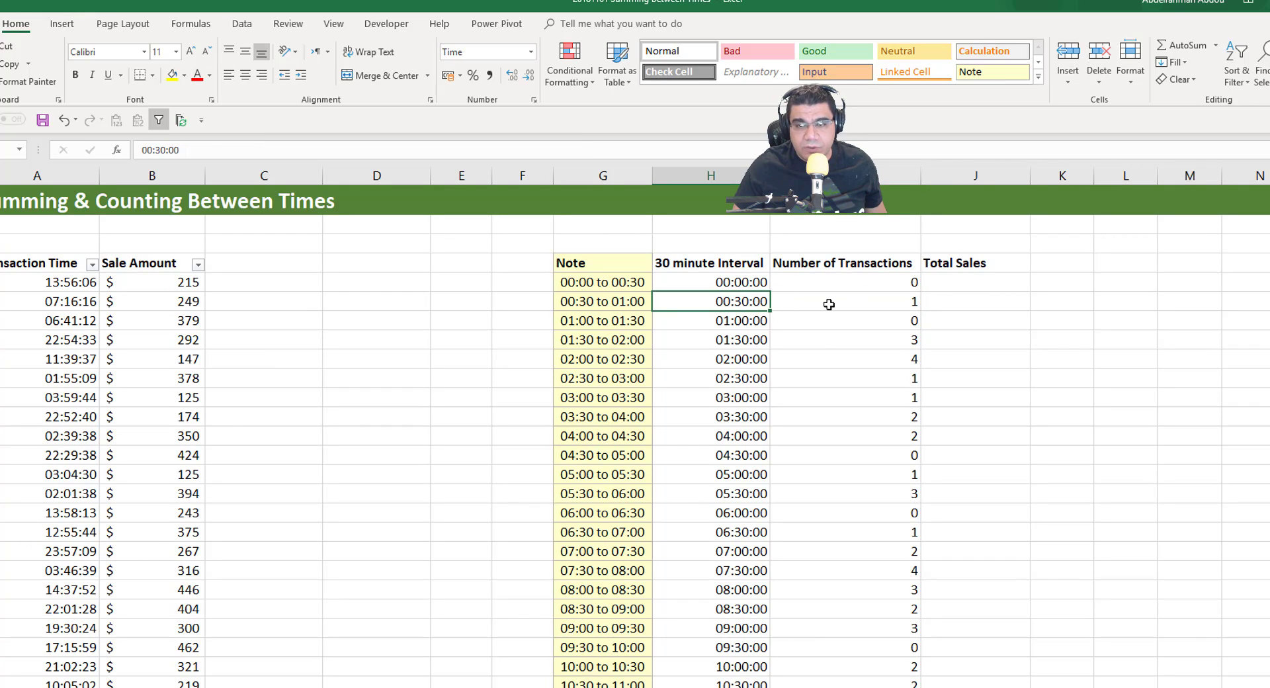
pyautogui.click(835, 305)
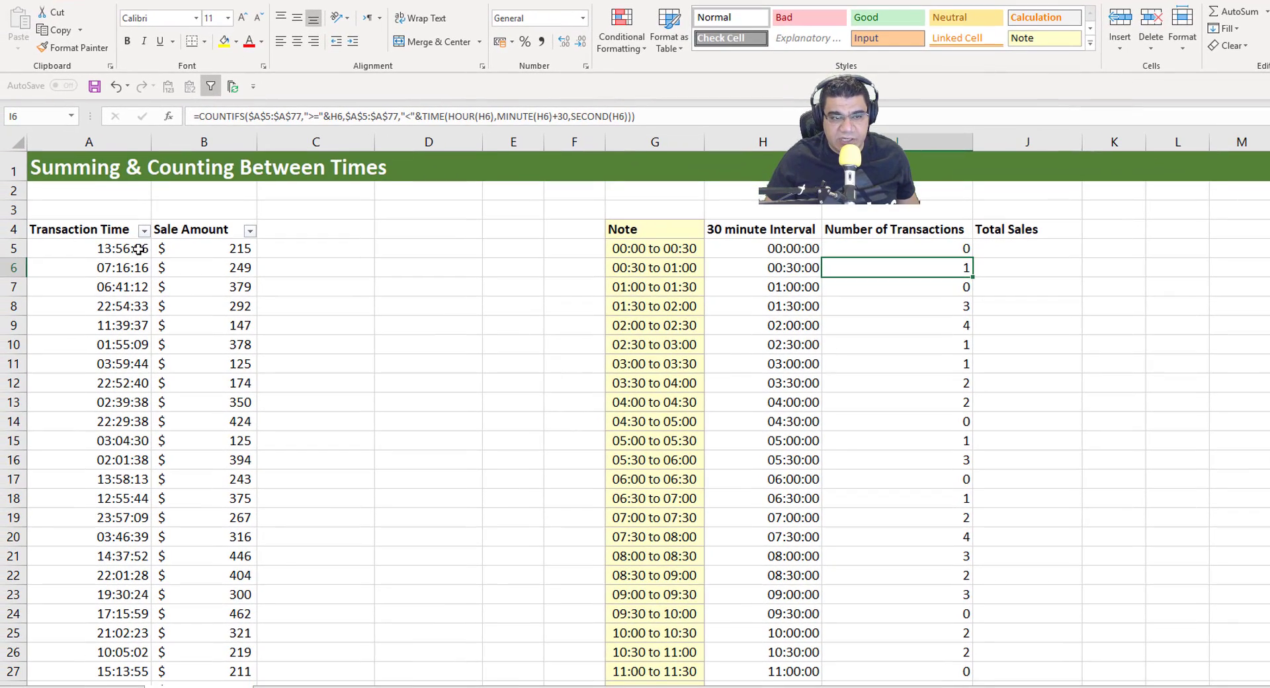
pyautogui.click(124, 243)
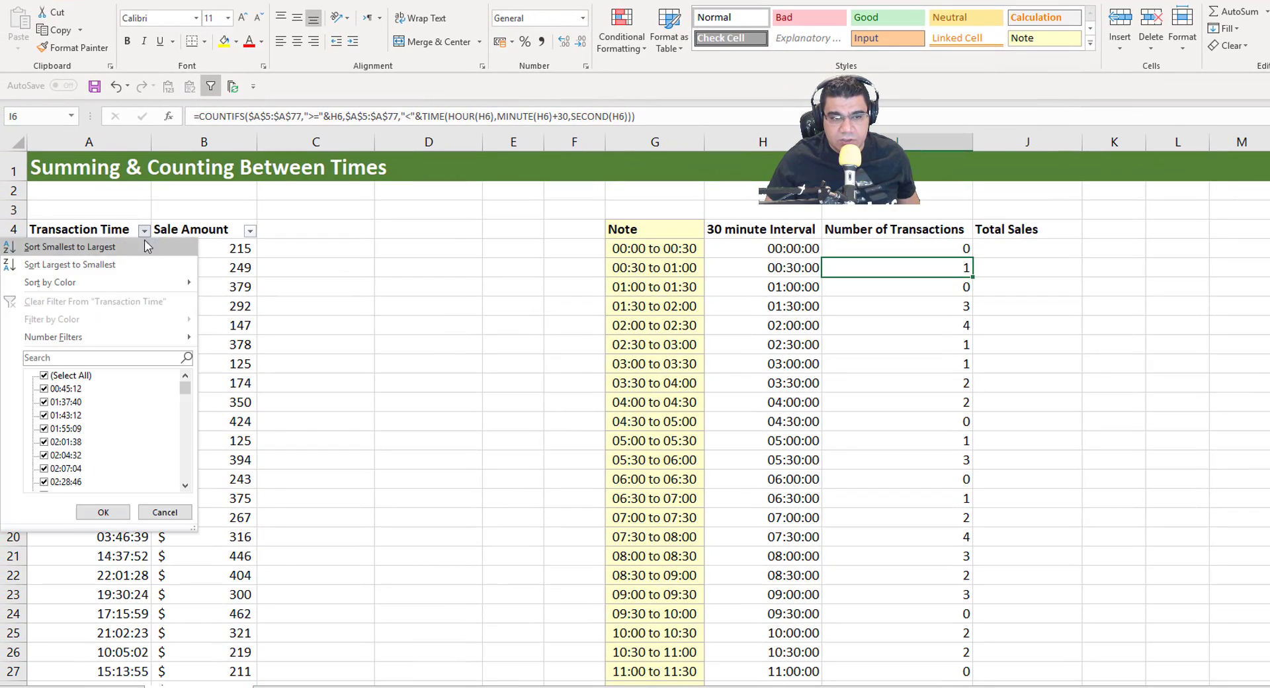
pyautogui.moveTo(125, 336)
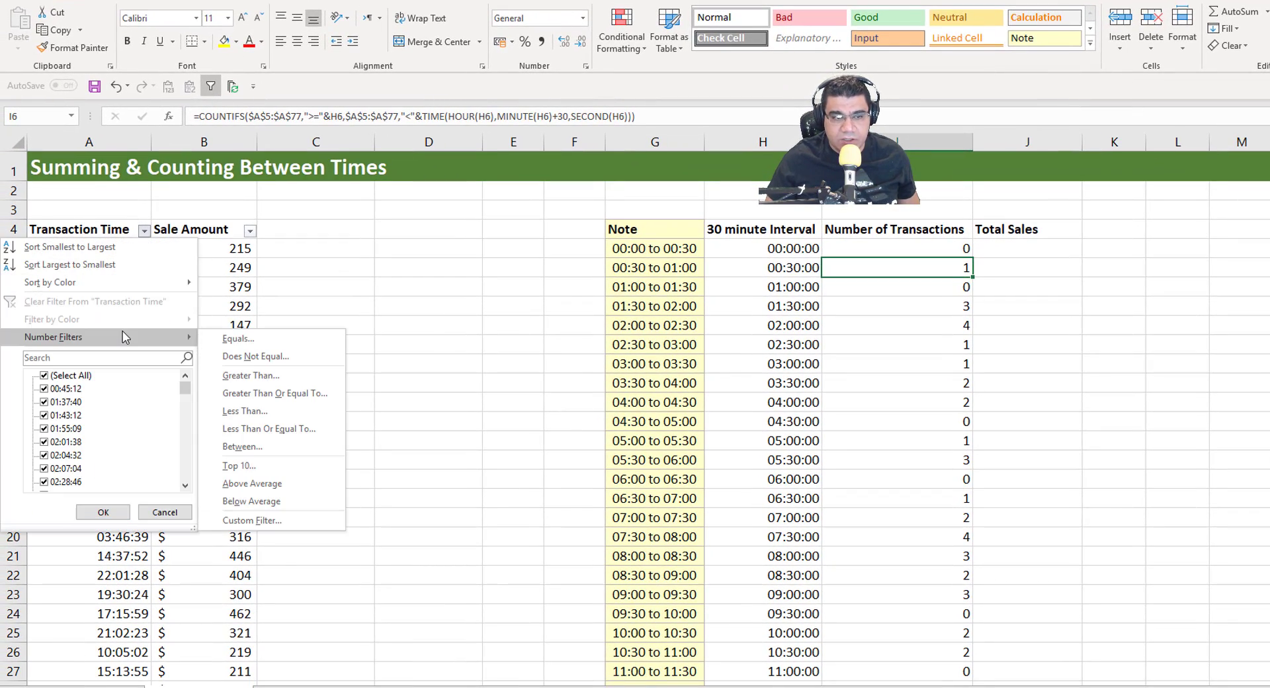
pyautogui.click(271, 393)
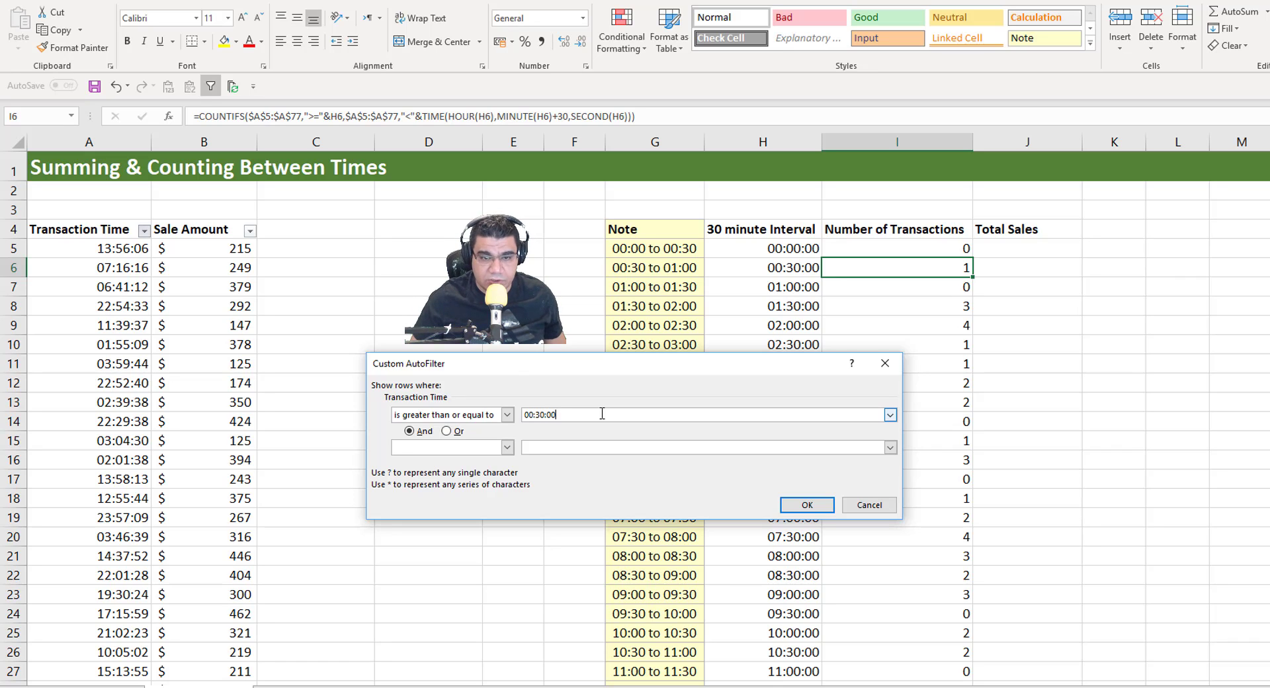
pyautogui.click(506, 447)
pyautogui.click(436, 507)
pyautogui.press('Tab')
pyautogui.write('01:00:00')
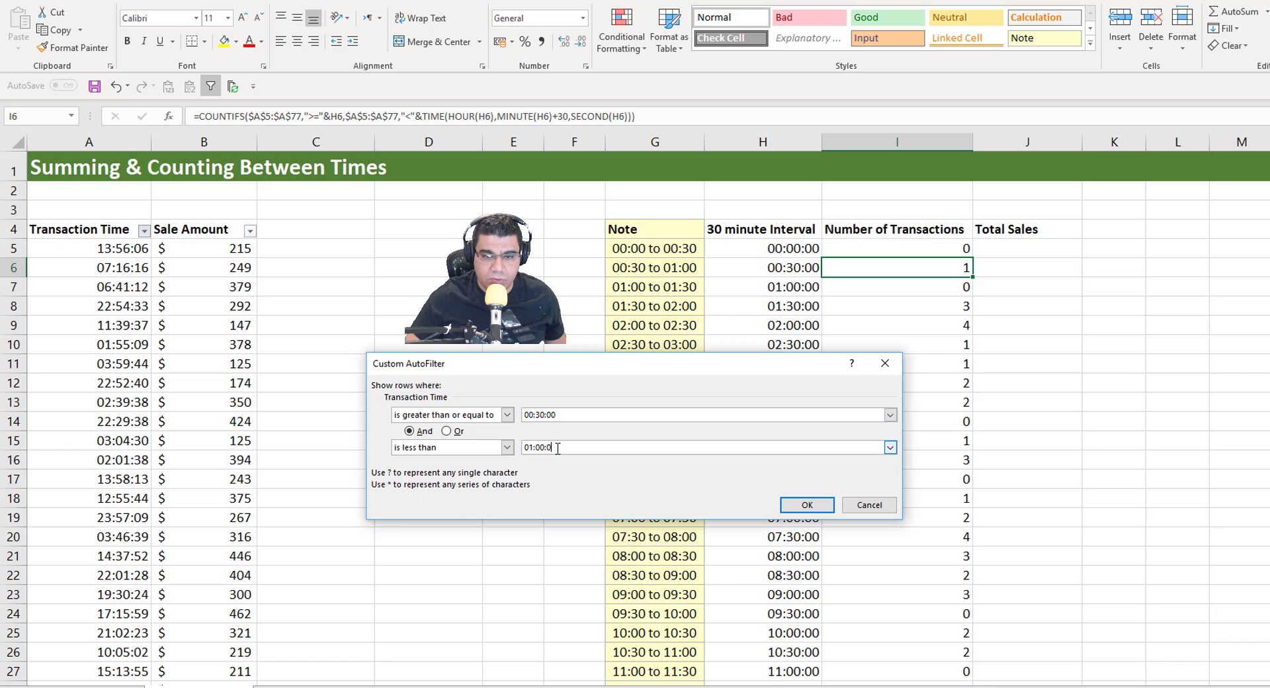
pyautogui.click(787, 502)
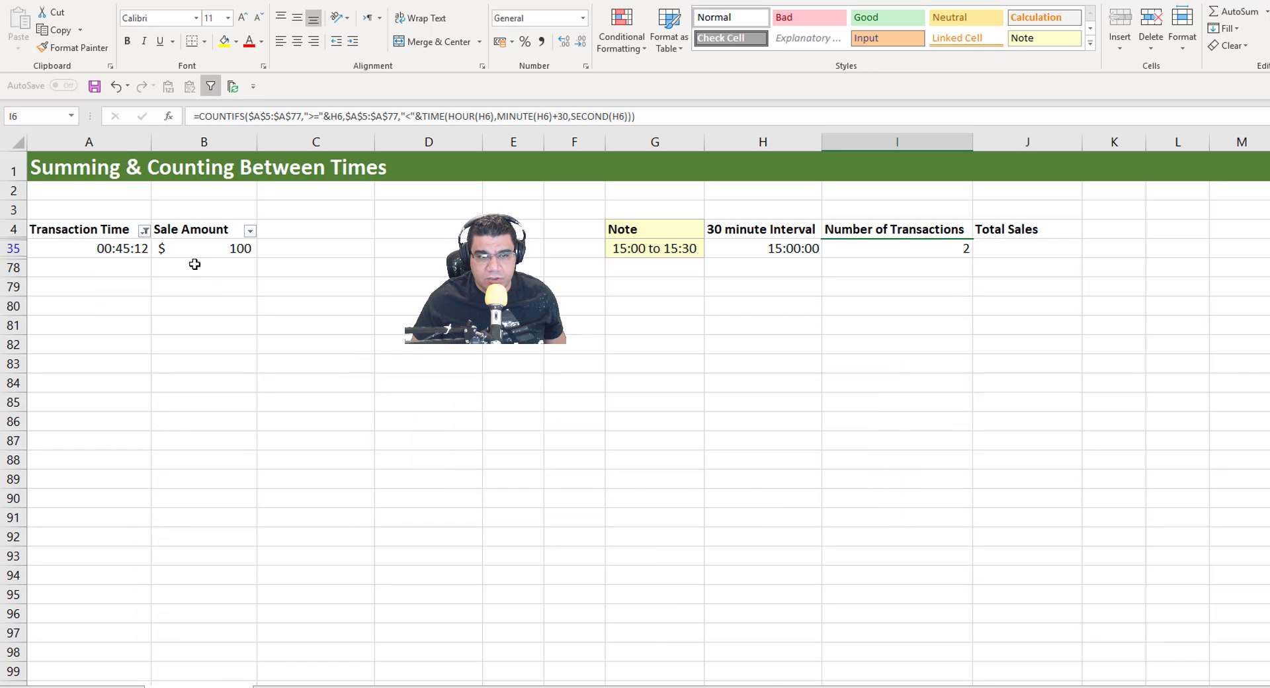
# - Inspect the filtered transaction for the 00:30 to 01:00 interval and undo the filter
pyautogui.click(196, 251)
pyautogui.click(87, 255)
pyautogui.moveTo(146, 239)
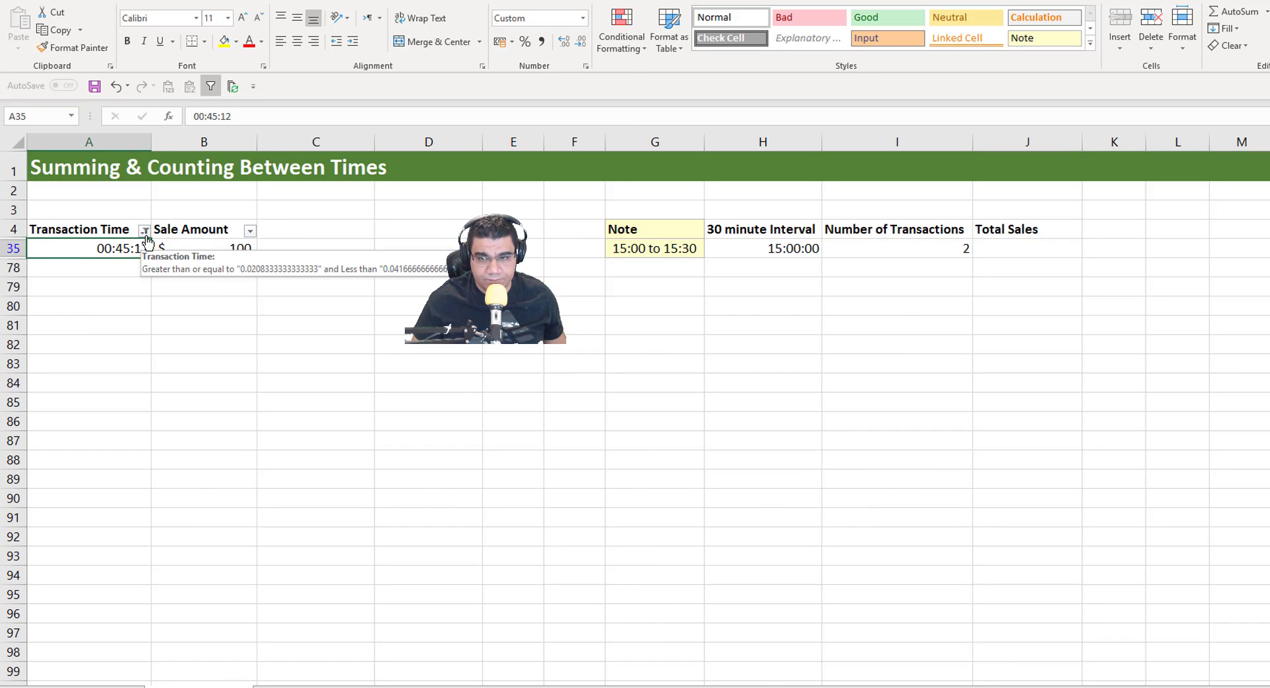
pyautogui.hotkey('ctrl', 'z')
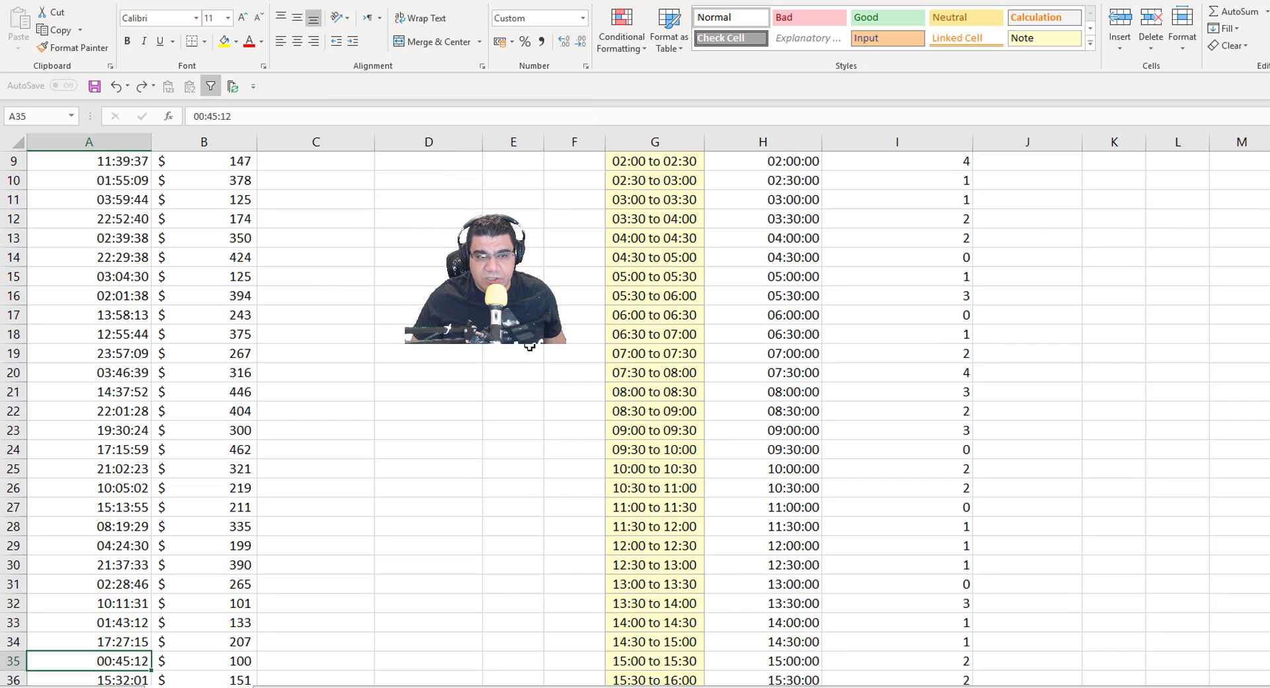
pyautogui.scroll(3, 861, 334)
# - Filter Transaction Time to values greater than or equal to 01:30:00 and less than 02:00:00 to check that interval's count
pyautogui.click(919, 304)
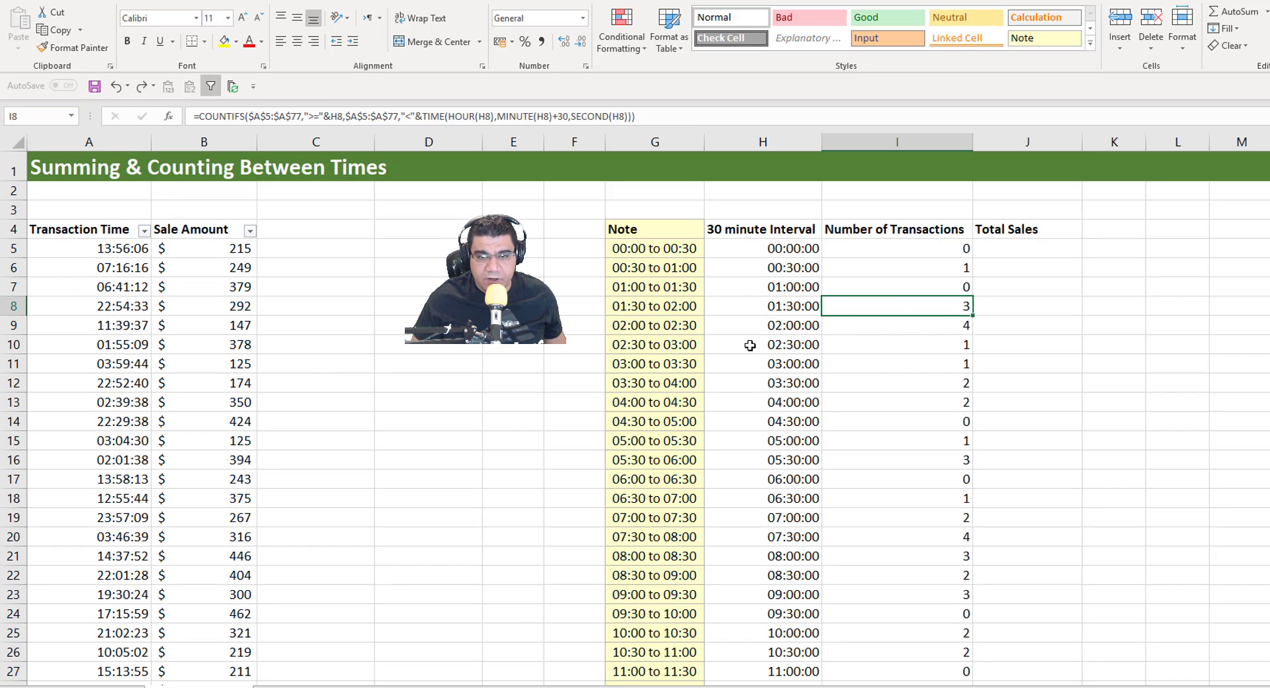
pyautogui.click(811, 311)
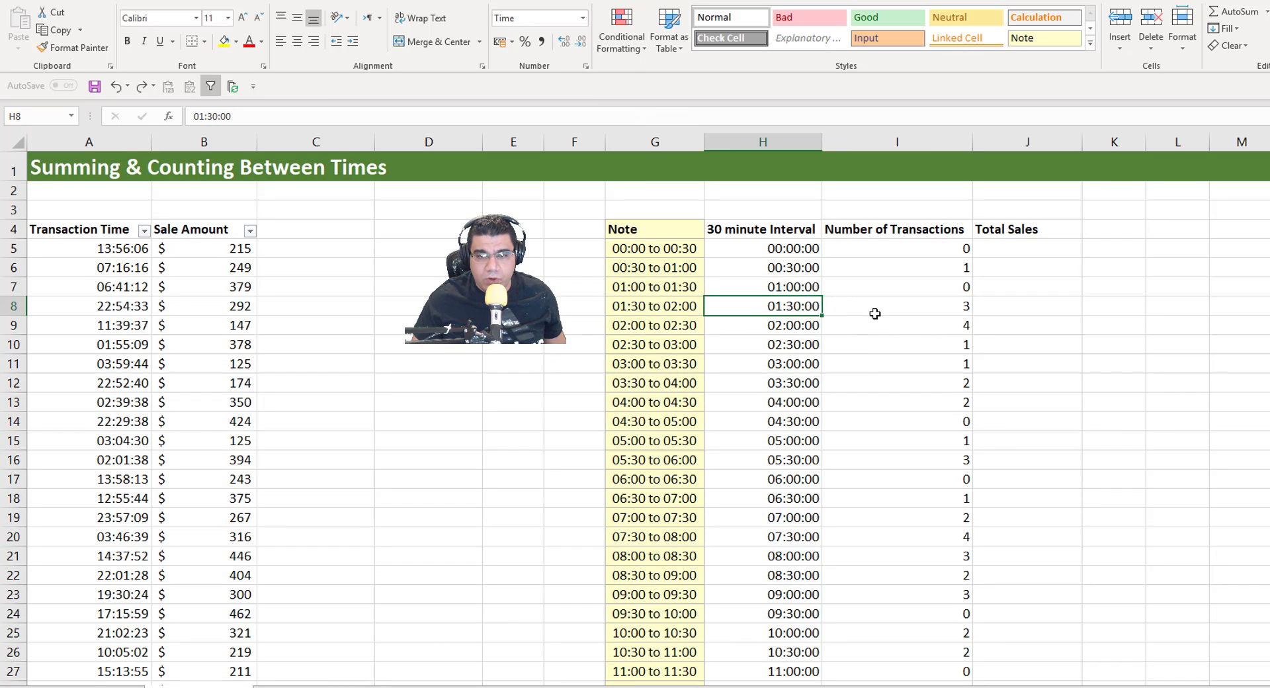
pyautogui.click(143, 231)
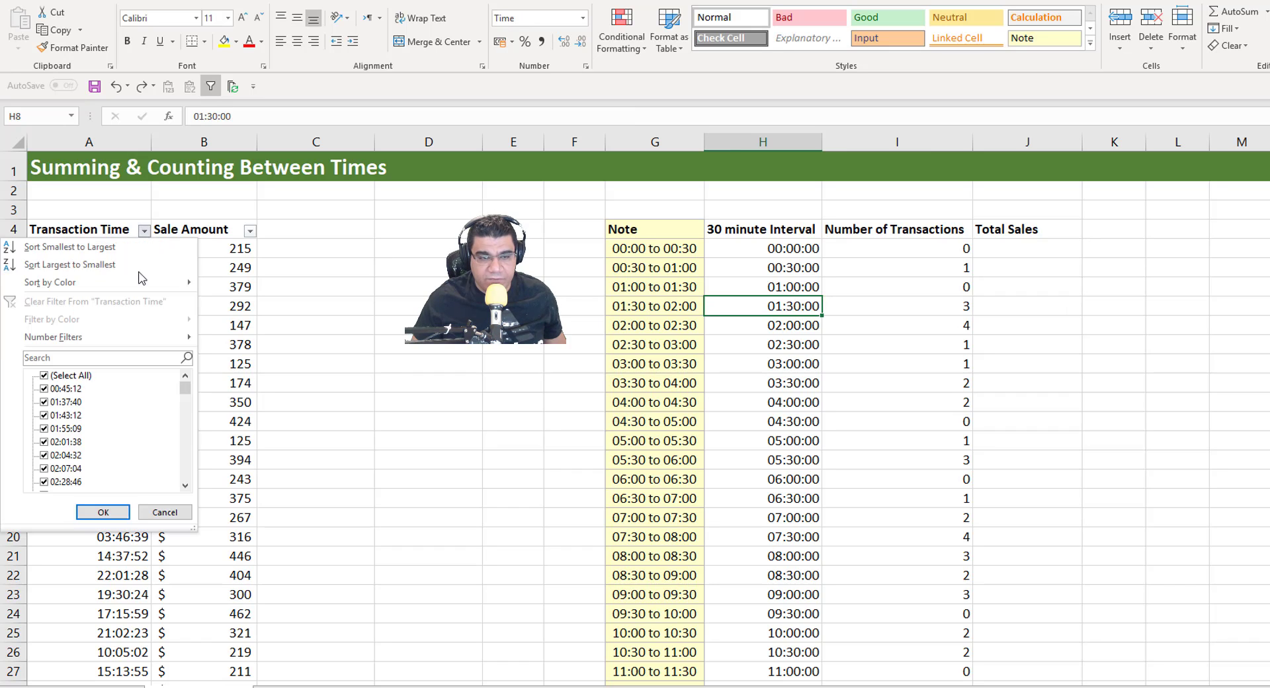
pyautogui.moveTo(145, 344)
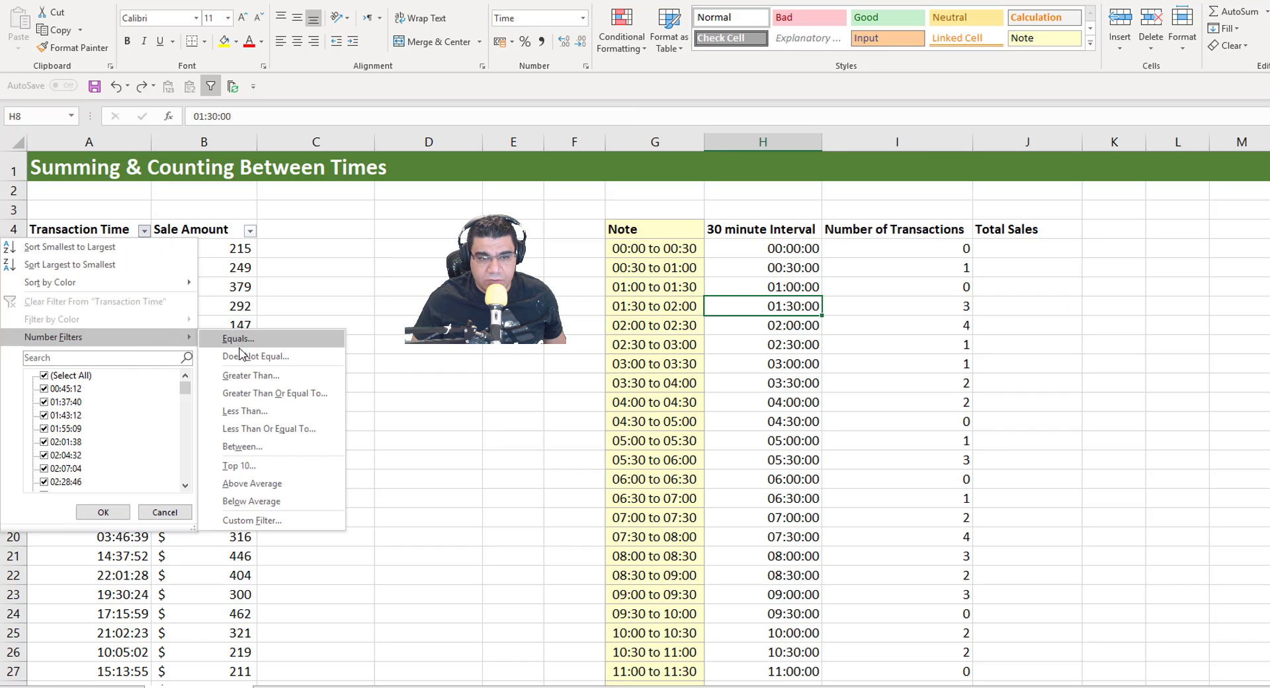
pyautogui.click(277, 394)
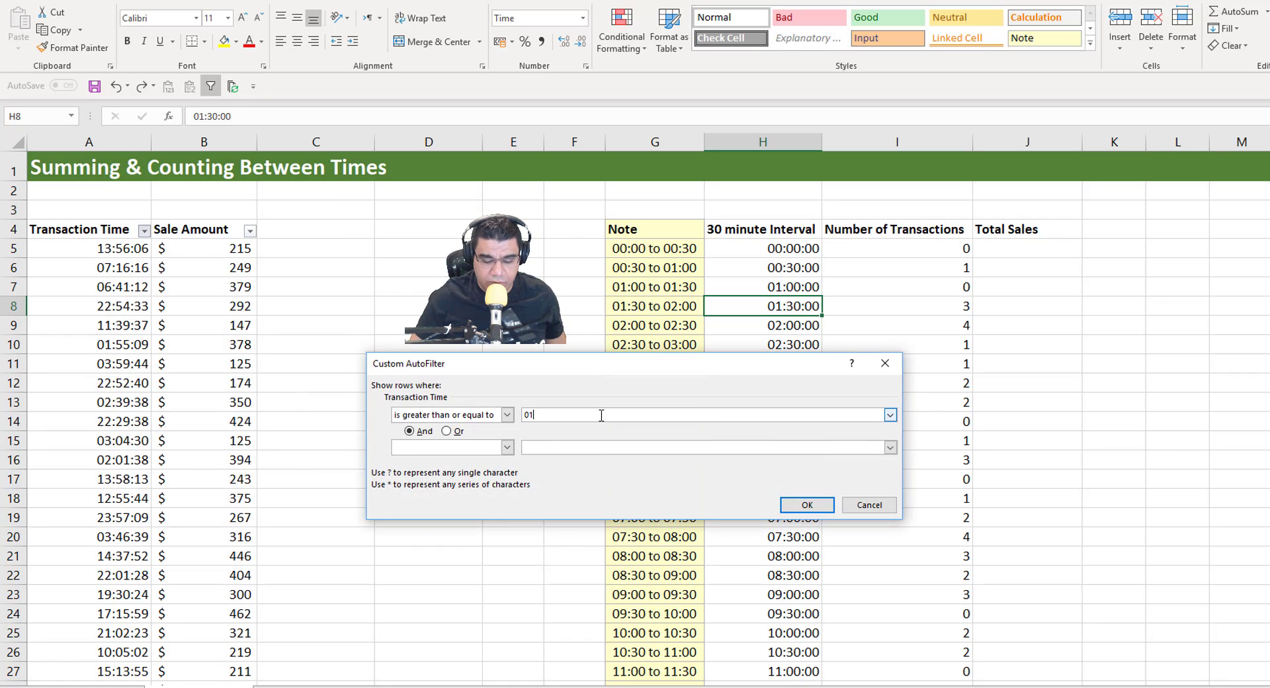
pyautogui.click(462, 448)
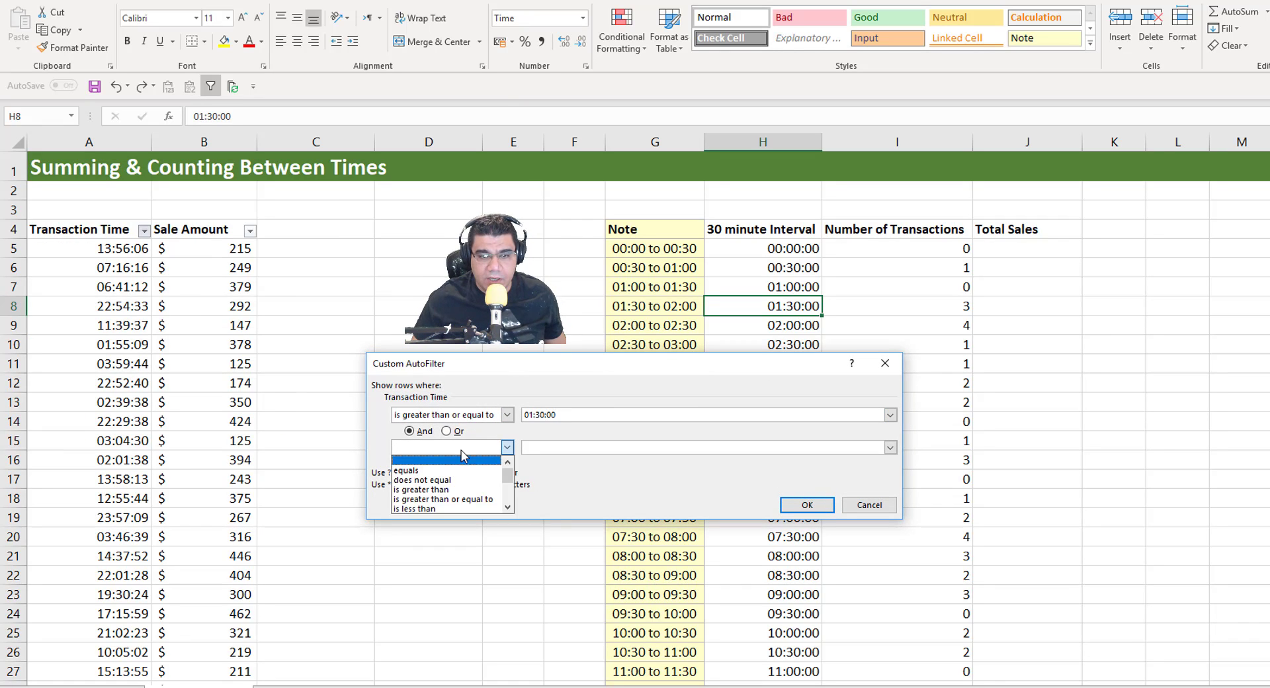
pyautogui.click(439, 514)
pyautogui.write('02:00:00')
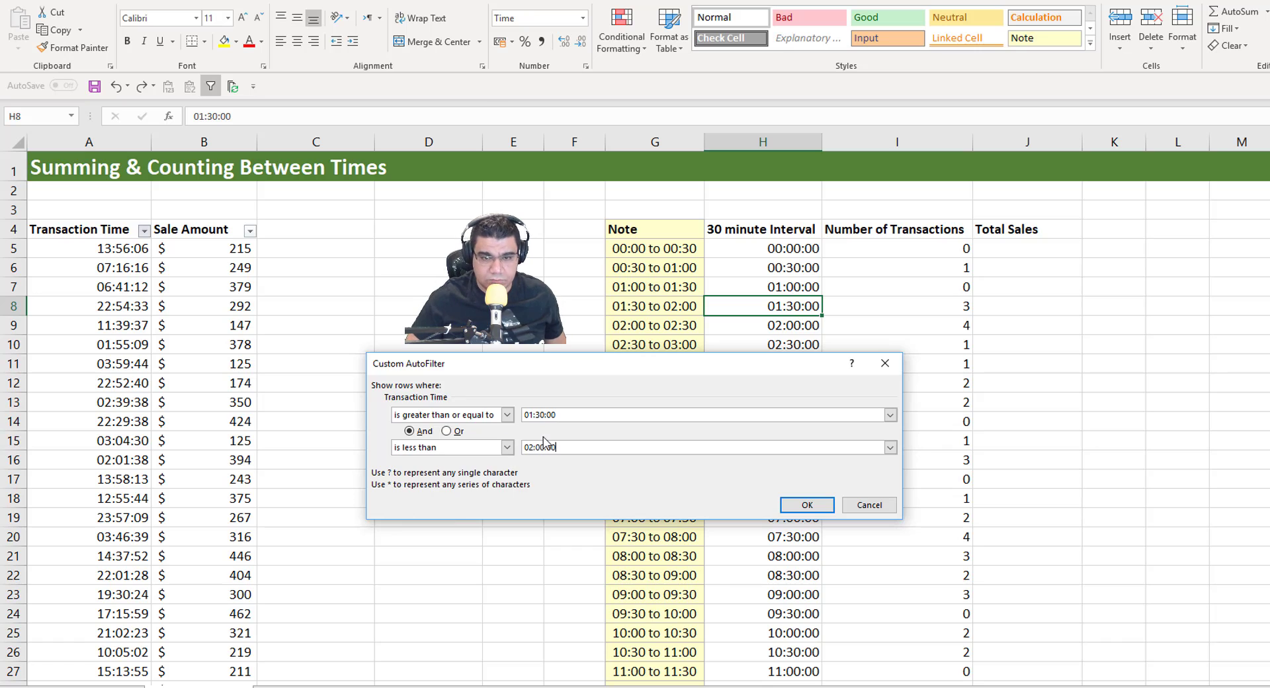
pyautogui.click(815, 506)
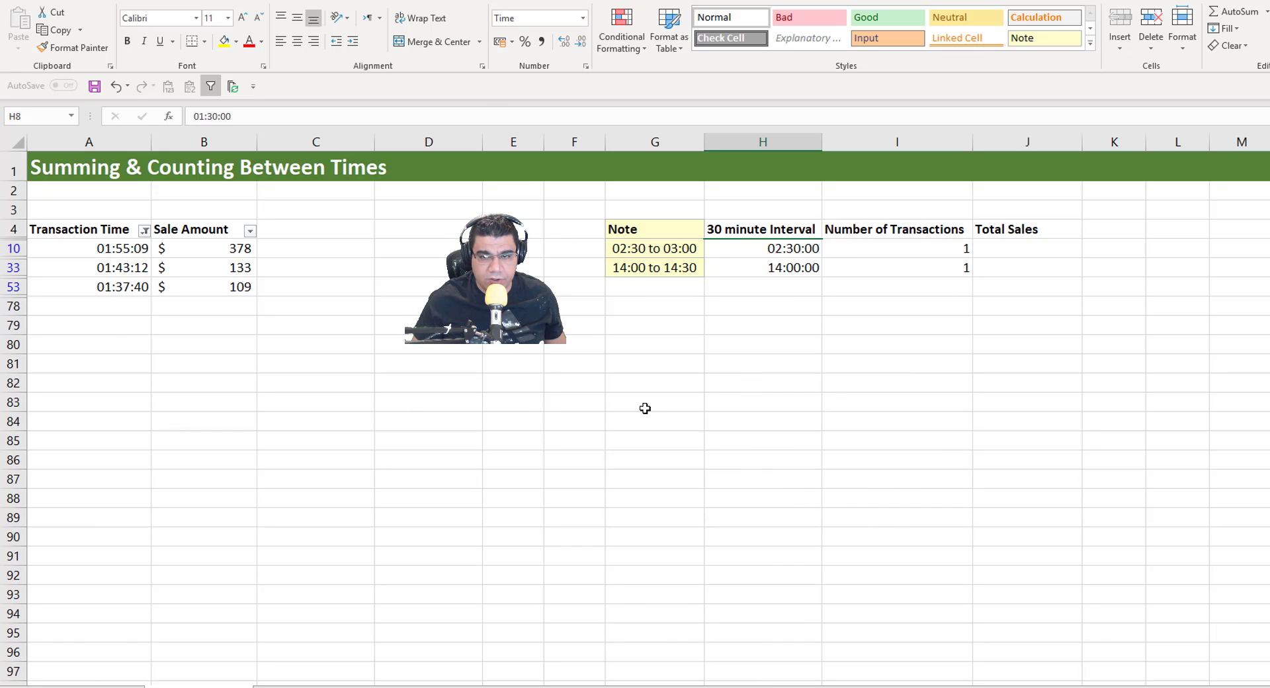
# - Inspect the filtered transactions for the 01:30 to 02:00 interval and undo the filter
pyautogui.moveTo(205, 267)
pyautogui.mouseDown()
pyautogui.moveTo(212, 244)
pyautogui.moveTo(205, 287)
pyautogui.mouseUp()
pyautogui.click(111, 269)
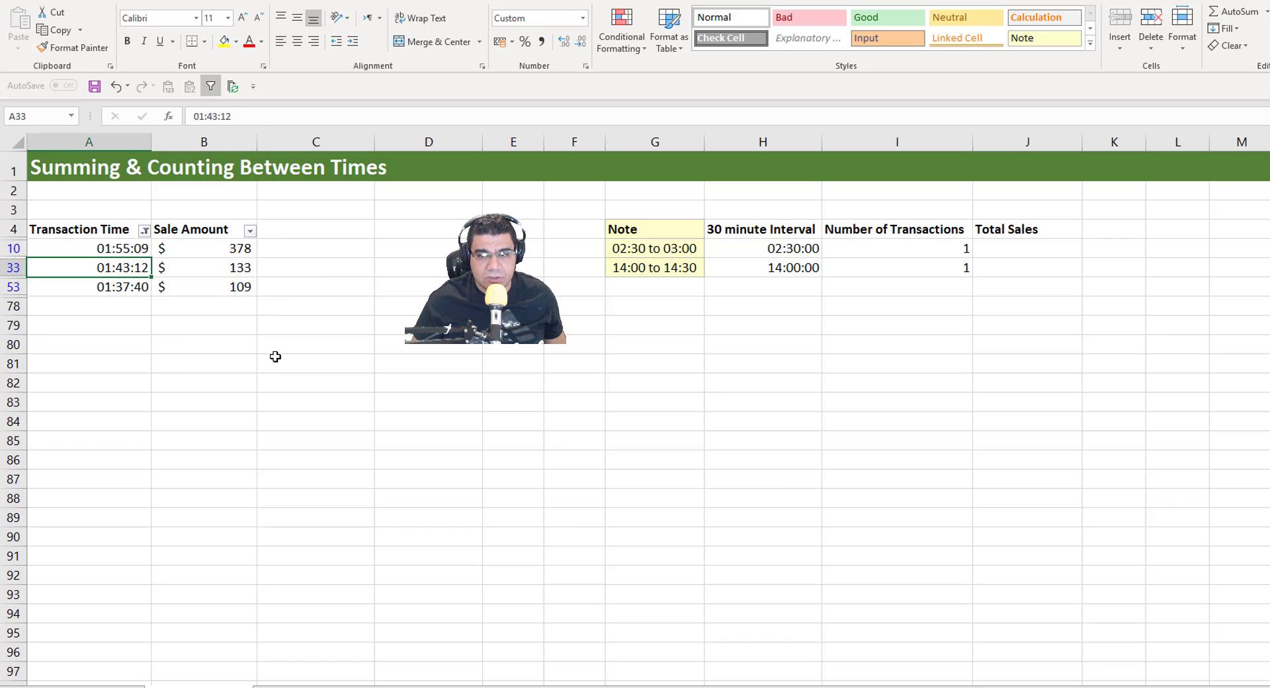
pyautogui.scroll(-2, 275, 357)
pyautogui.hotkey('ctrl', 'z')
pyautogui.scroll(2, 927, 286)
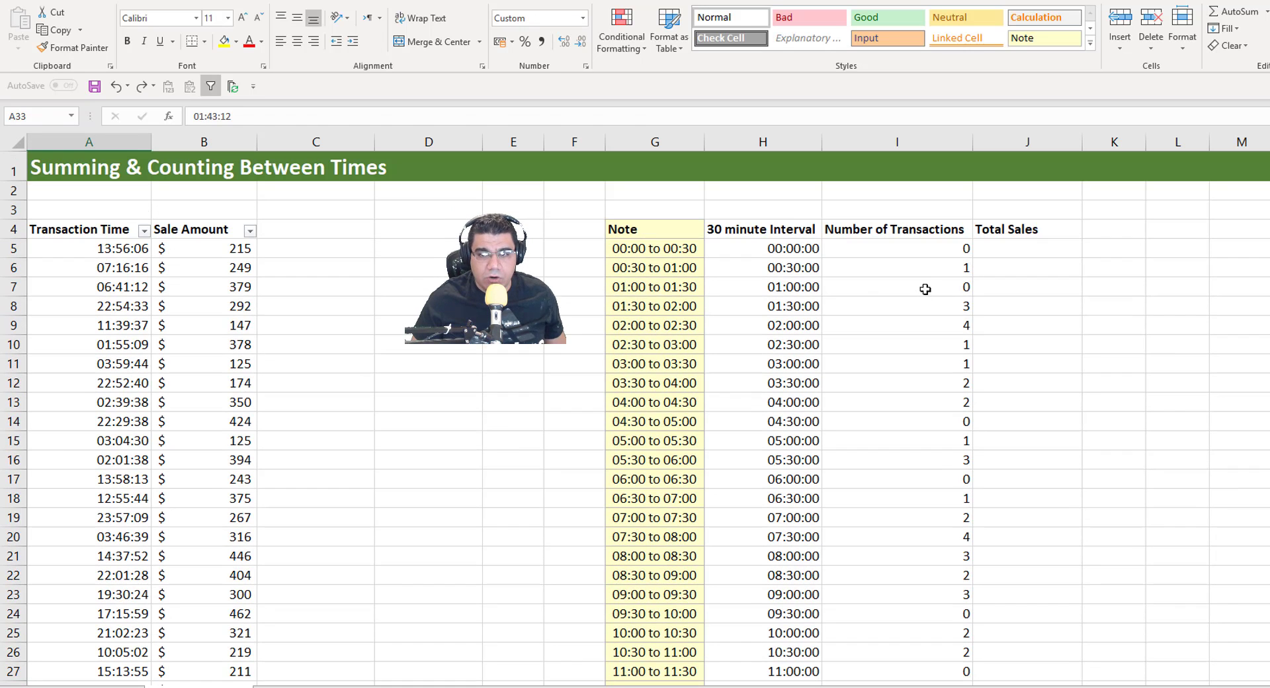
# - Start a SUMIFS formula in J5 under Total Sales with the sale amounts $B$5:$B$77 as the absolute sum range
pyautogui.click(938, 246)
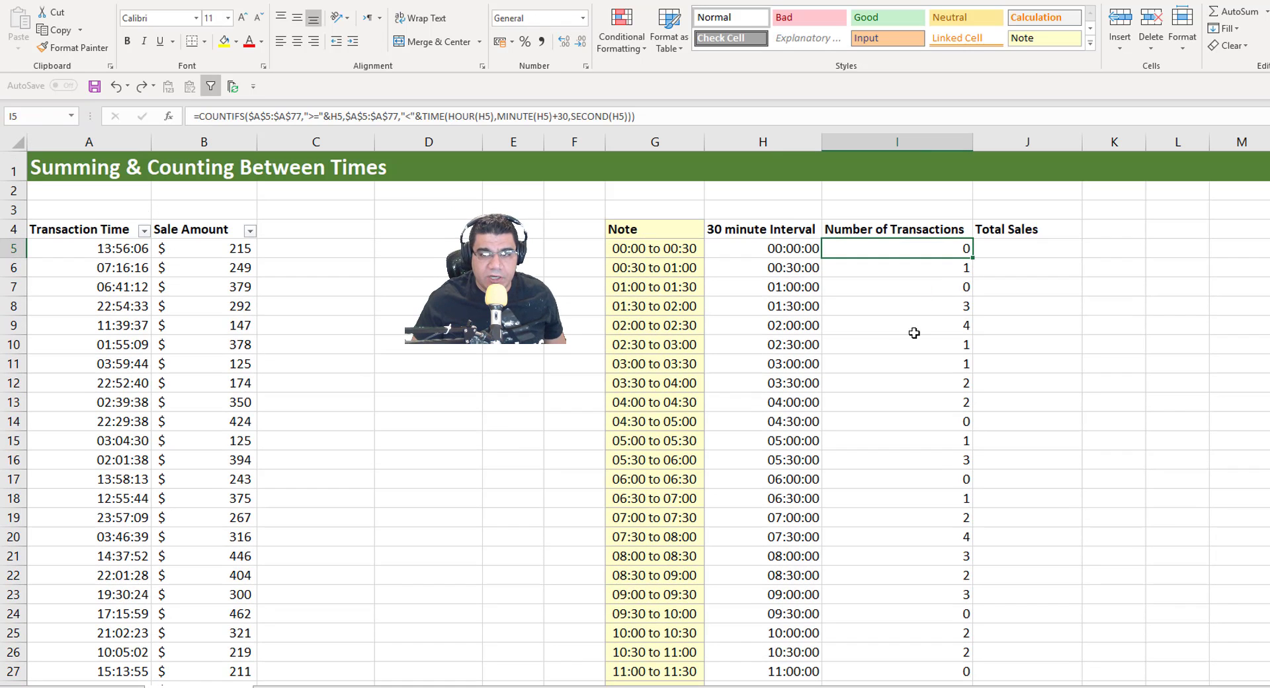
pyautogui.click(1029, 255)
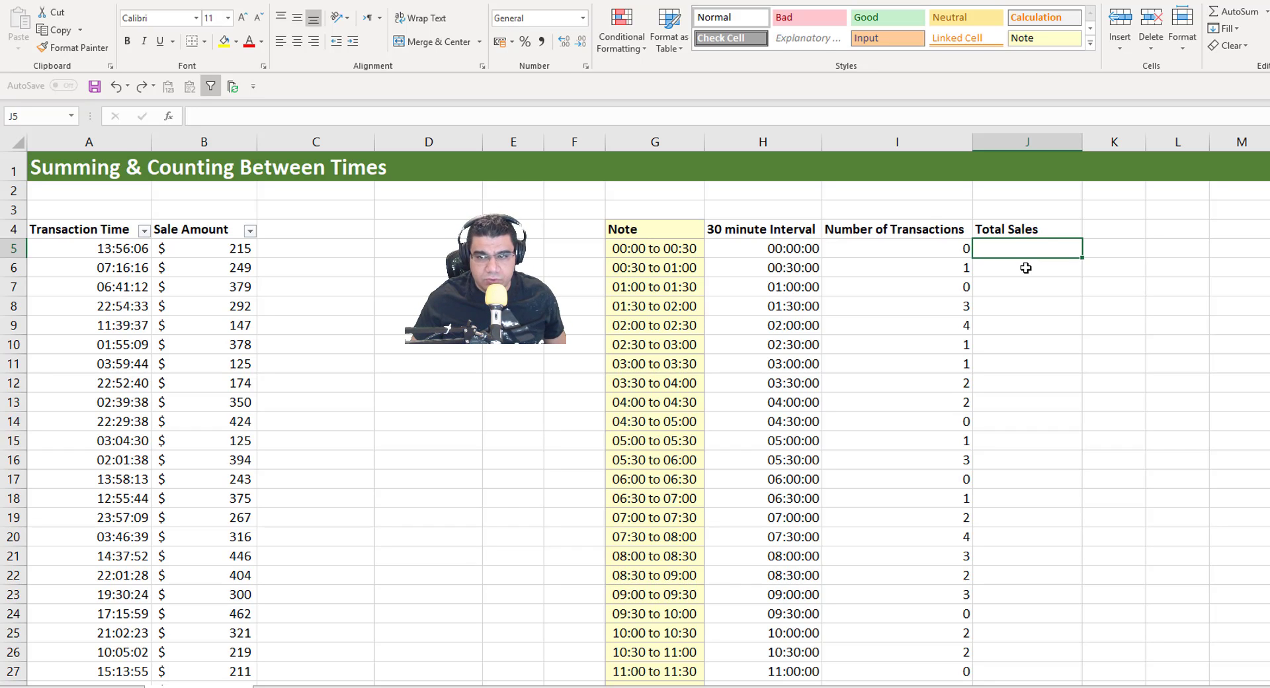
pyautogui.write('=SUMIFS(')
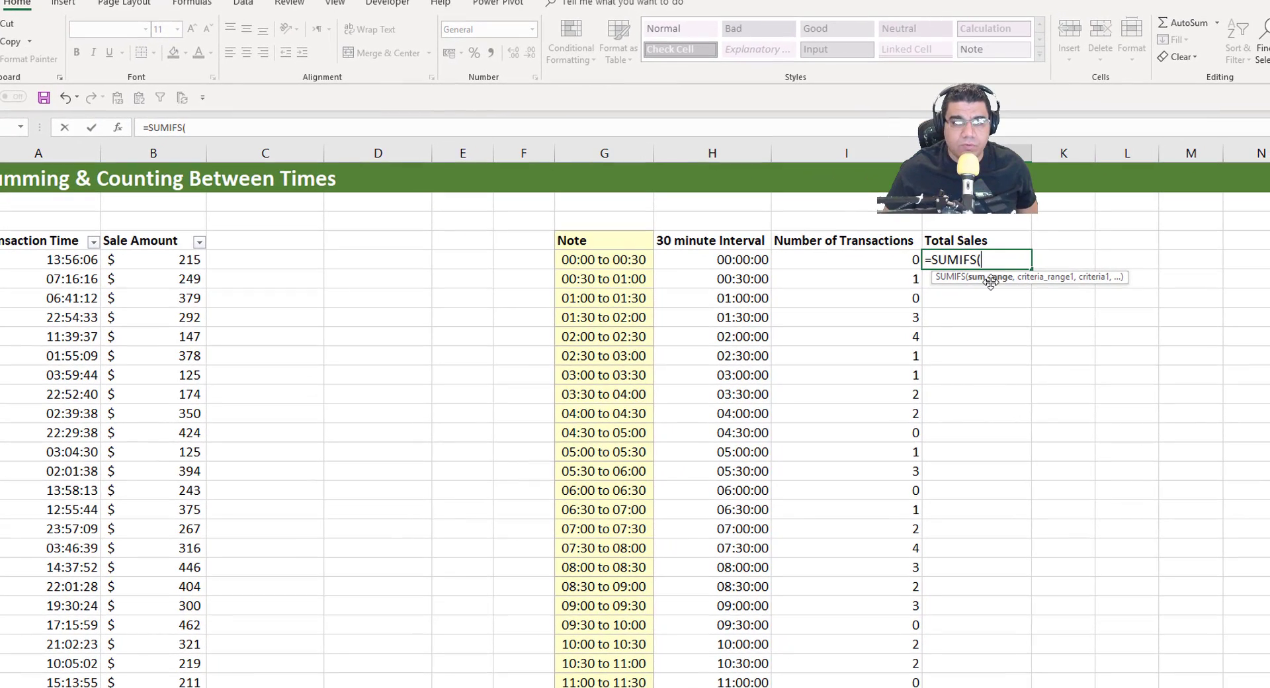
pyautogui.click(166, 257)
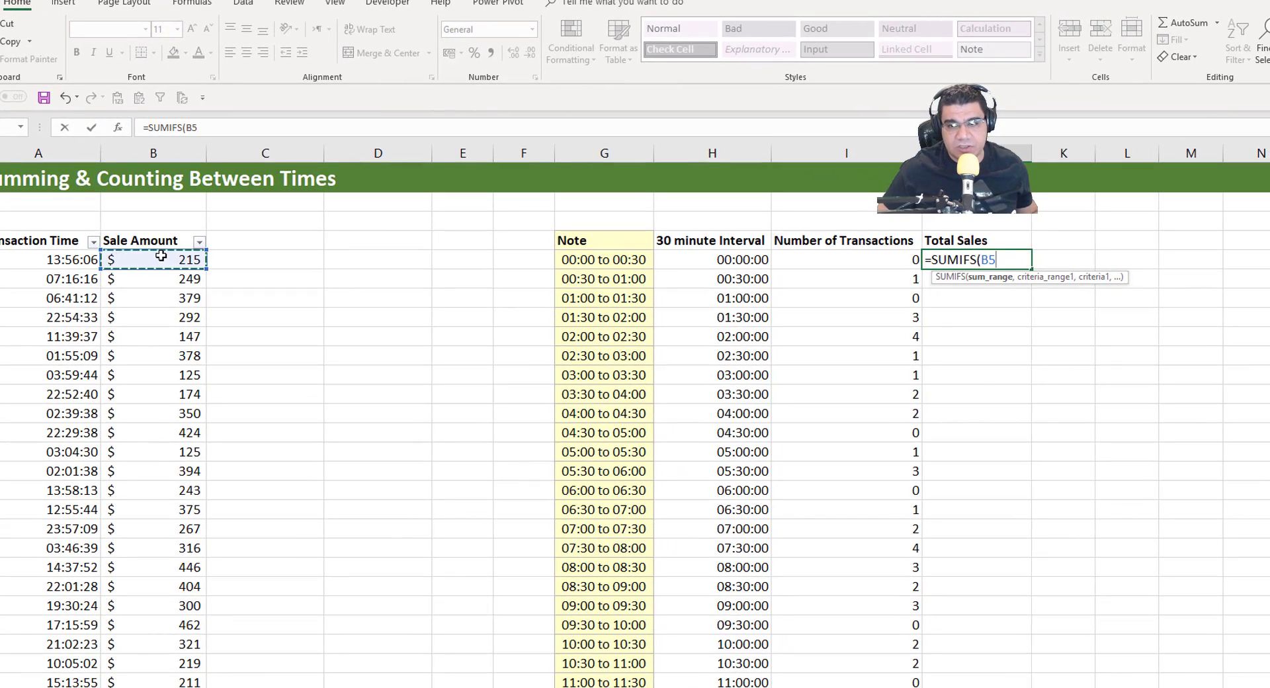
pyautogui.hotkey('ctrl', 'shift', 'Down')
pyautogui.press('F4')
pyautogui.write(',')
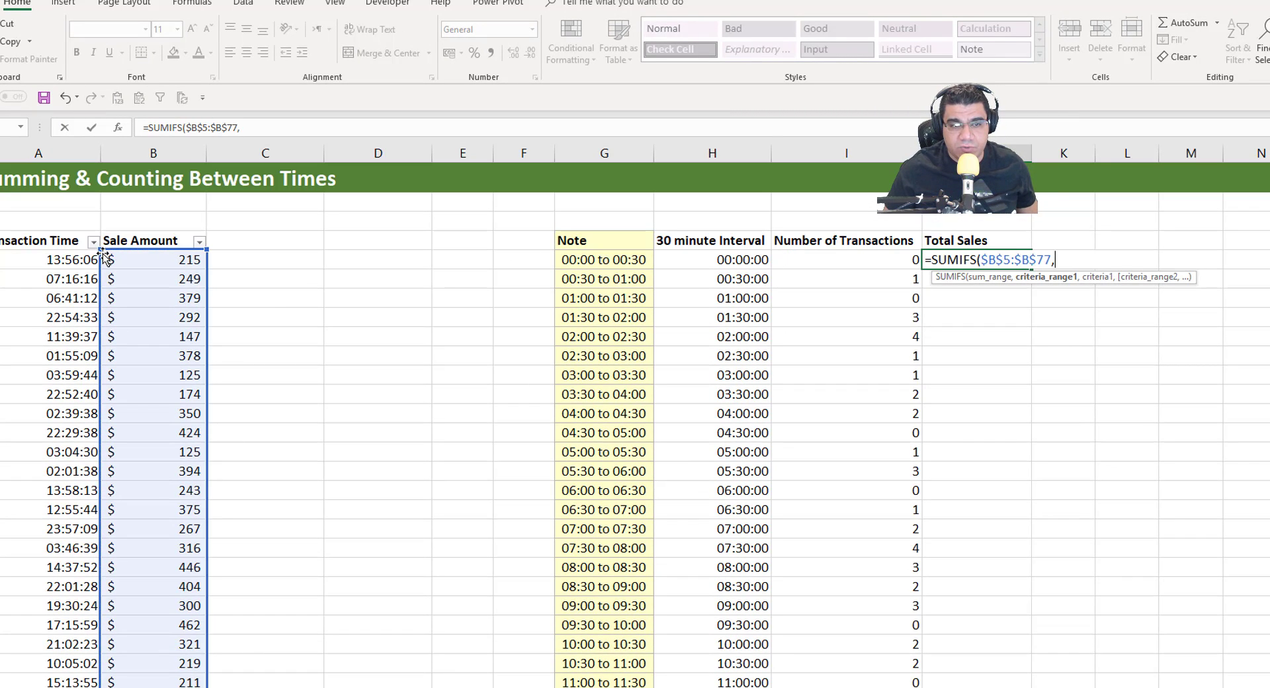
# - Add the transaction times $A$5:$A$77 as the absolute first criteria range of SUMIFS, with the criterion ">="&H5
pyautogui.click(57, 259)
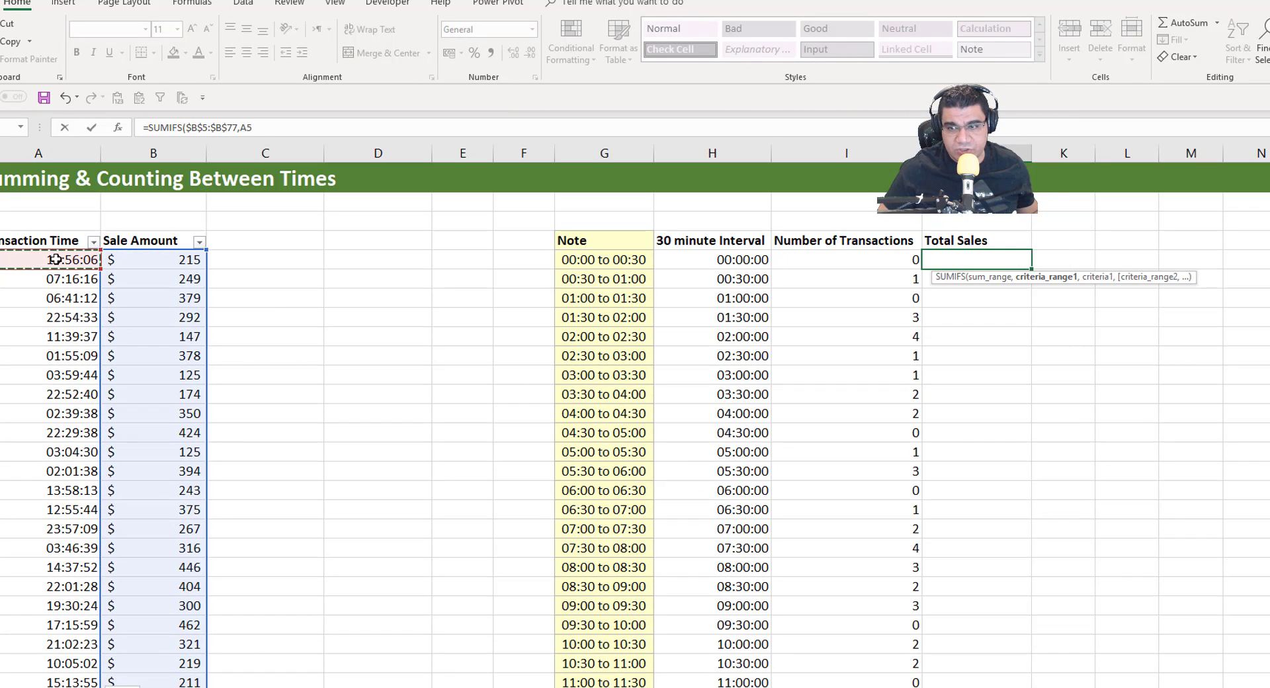
pyautogui.hotkey('ctrl', 'shift', 'Down')
pyautogui.press('F4')
pyautogui.write(',">=')
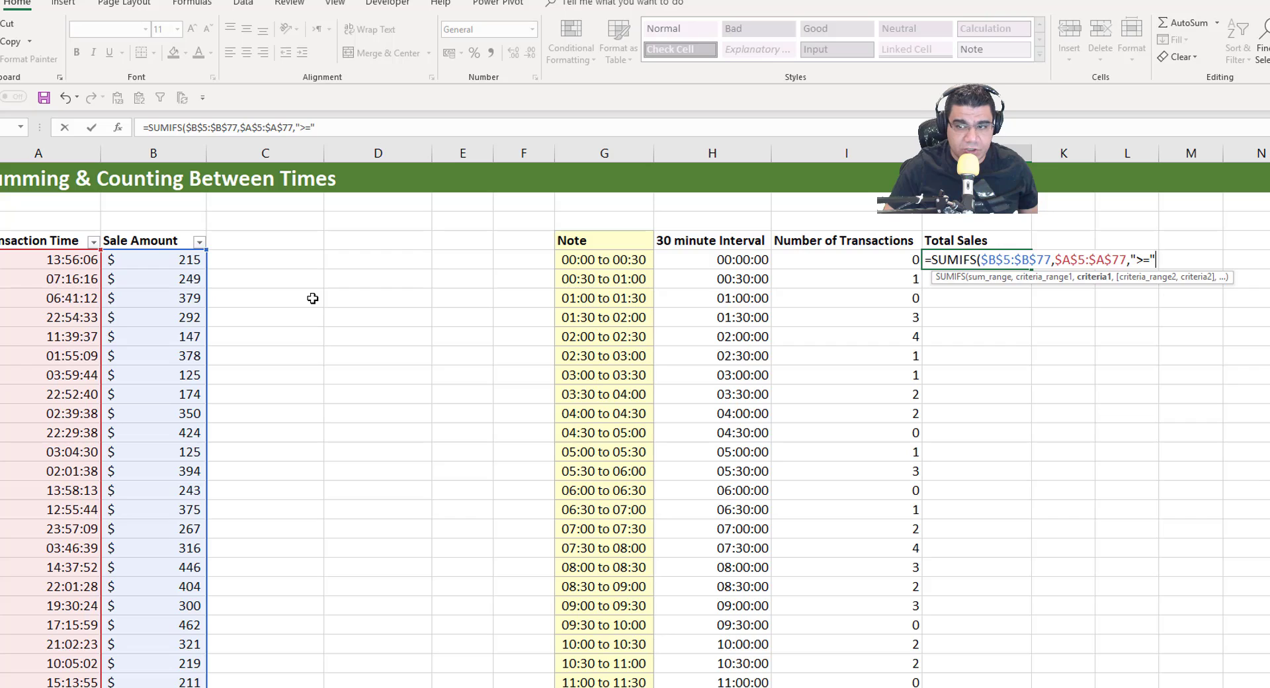
pyautogui.write('"&')
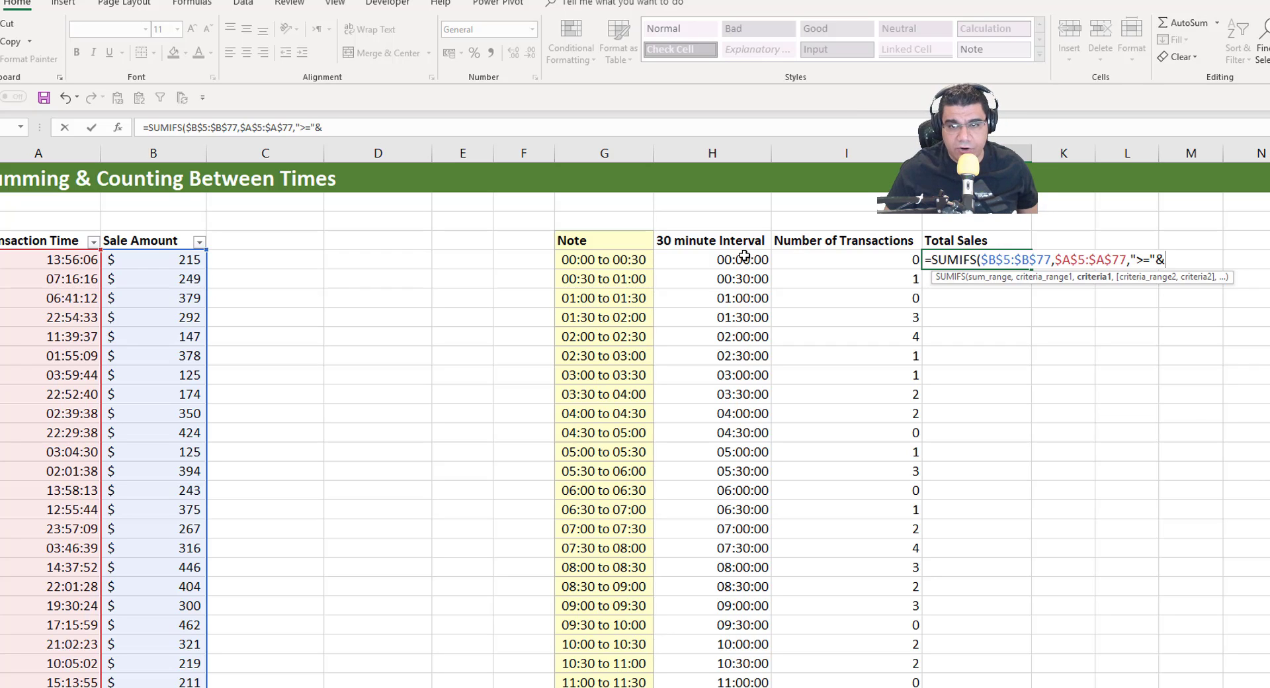
pyautogui.click(723, 256)
pyautogui.write(',')
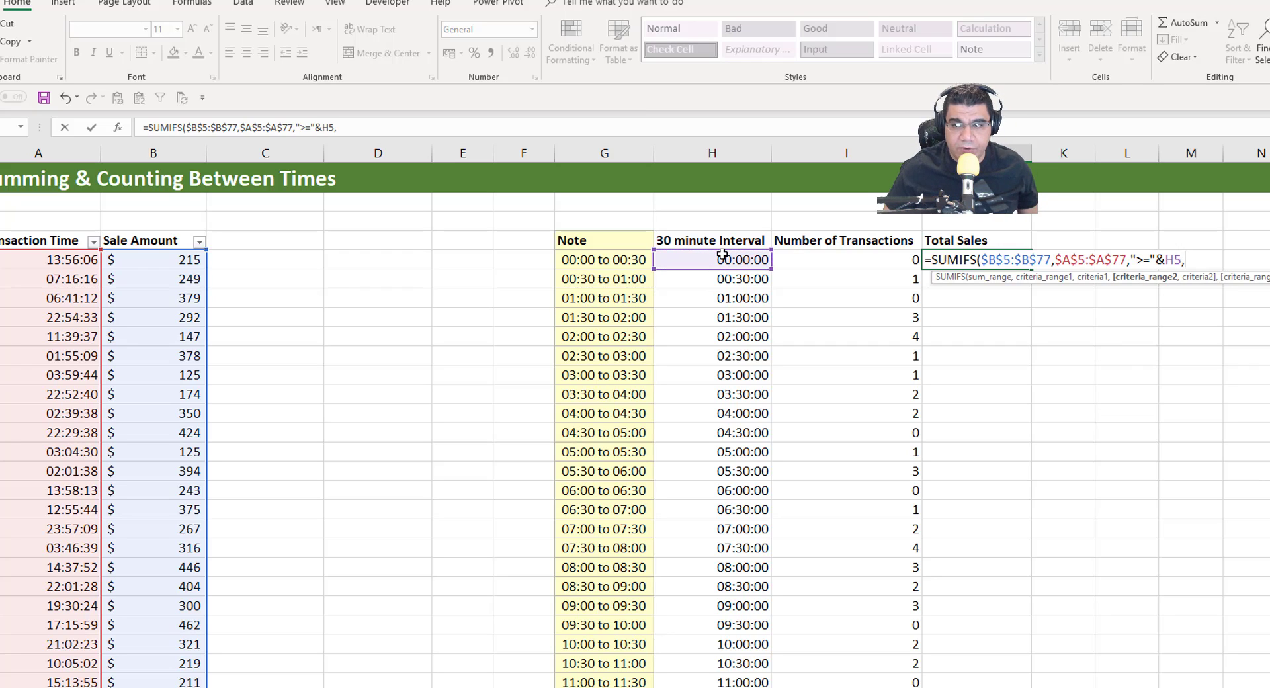
# - Add $A$5:$A$77 as the absolute second criteria range of SUMIFS and begin its criterion with the "<" operator
pyautogui.click(52, 258)
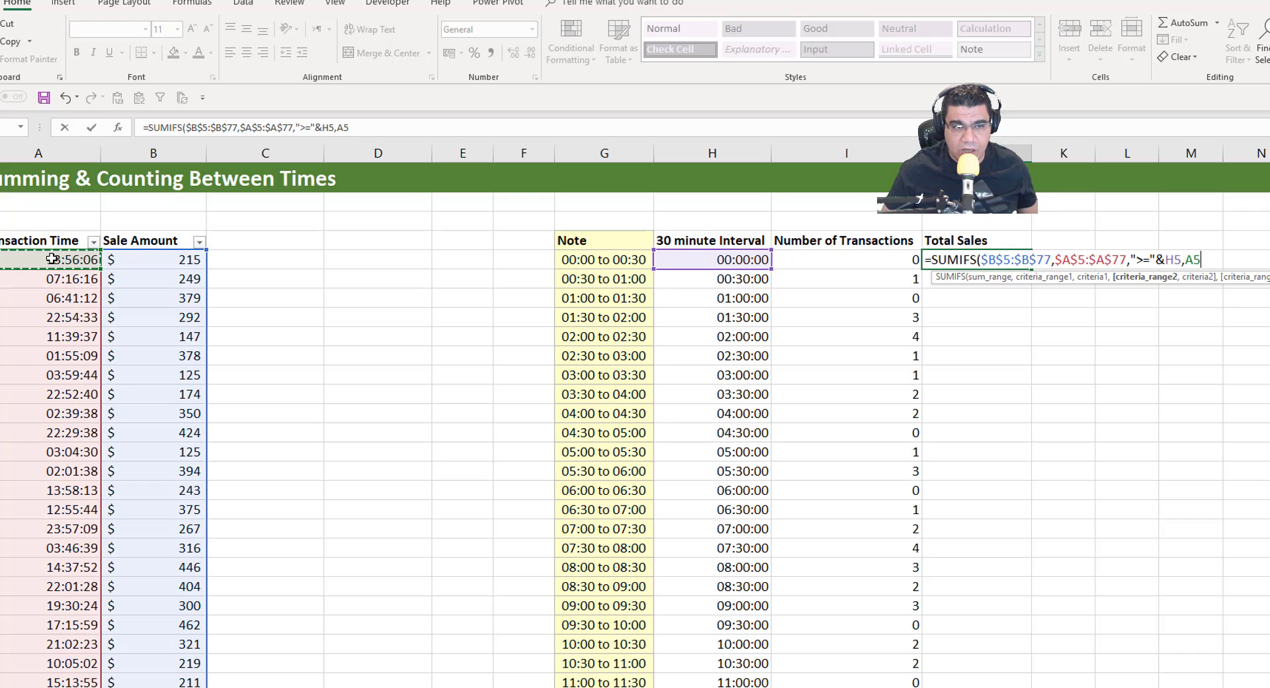
pyautogui.hotkey('ctrl', 'shift', 'Down')
pyautogui.press('F4')
pyautogui.write(',"<')
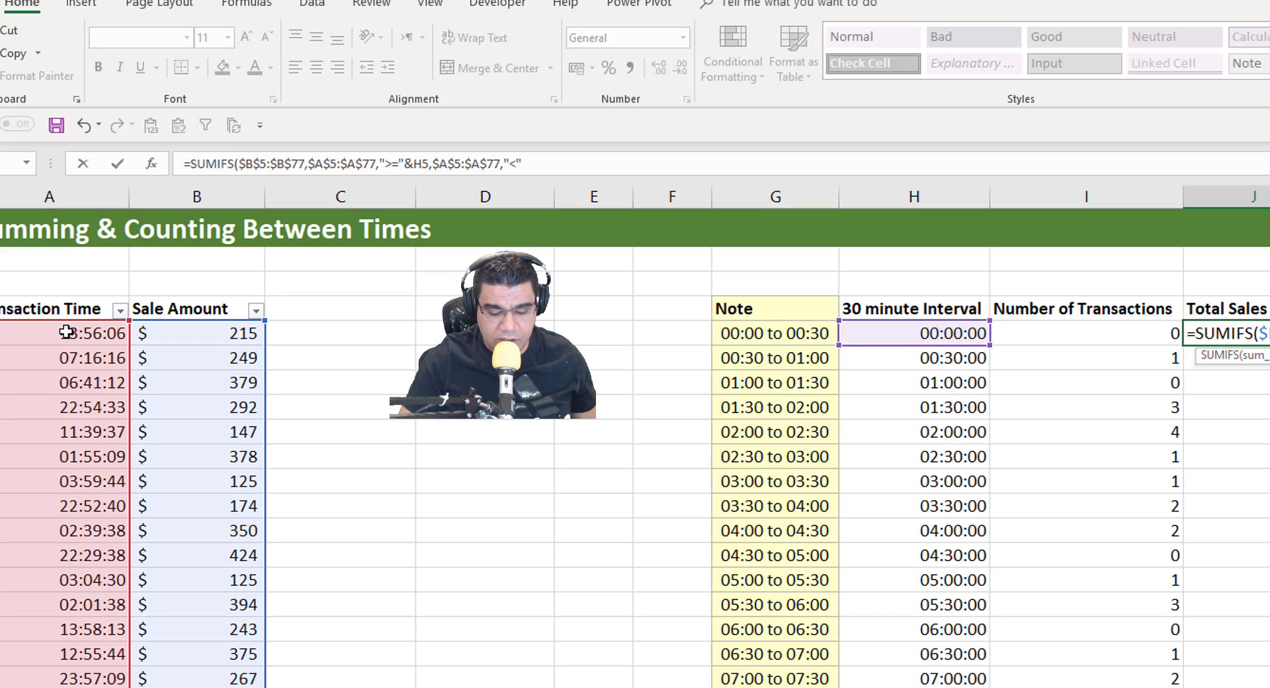
# - Continue the "<" criterion in J5 with &TIME( and supply HOUR(H5) as its hour argument
pyautogui.write('TIME(HOU8R')
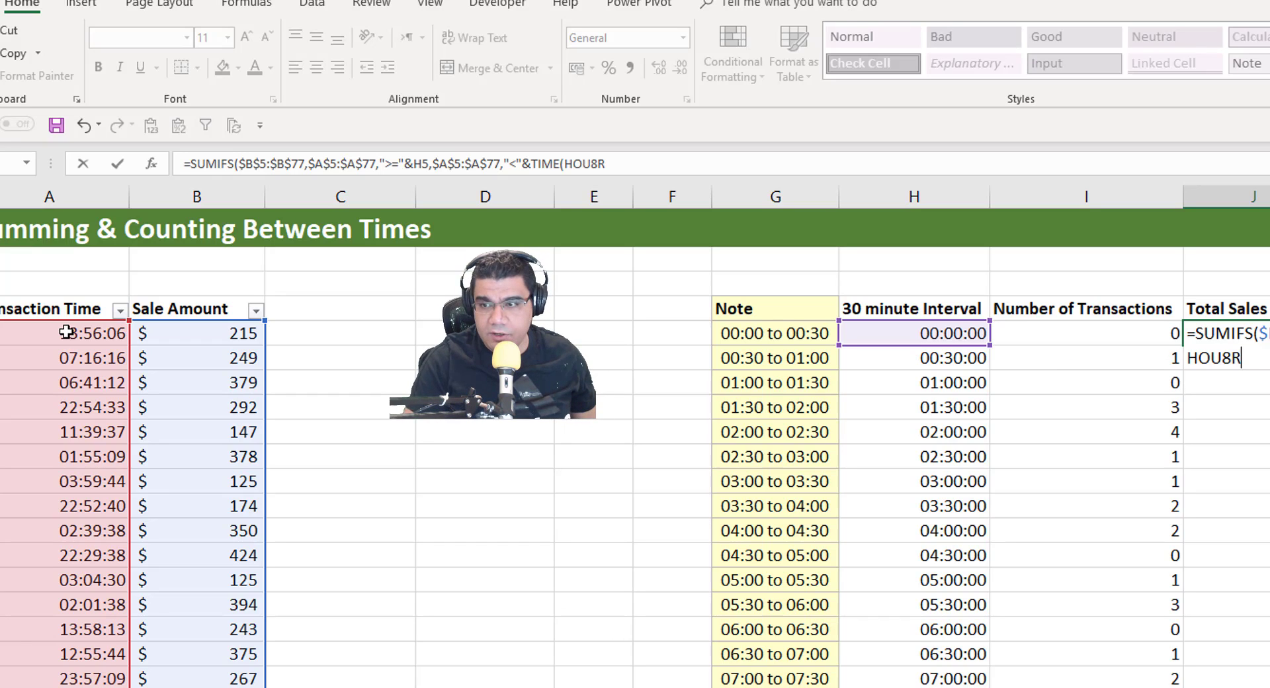
pyautogui.press('BackSpace')
pyautogui.press('BackSpace')
pyautogui.write('R(')
pyautogui.click(890, 335)
pyautogui.write('),')
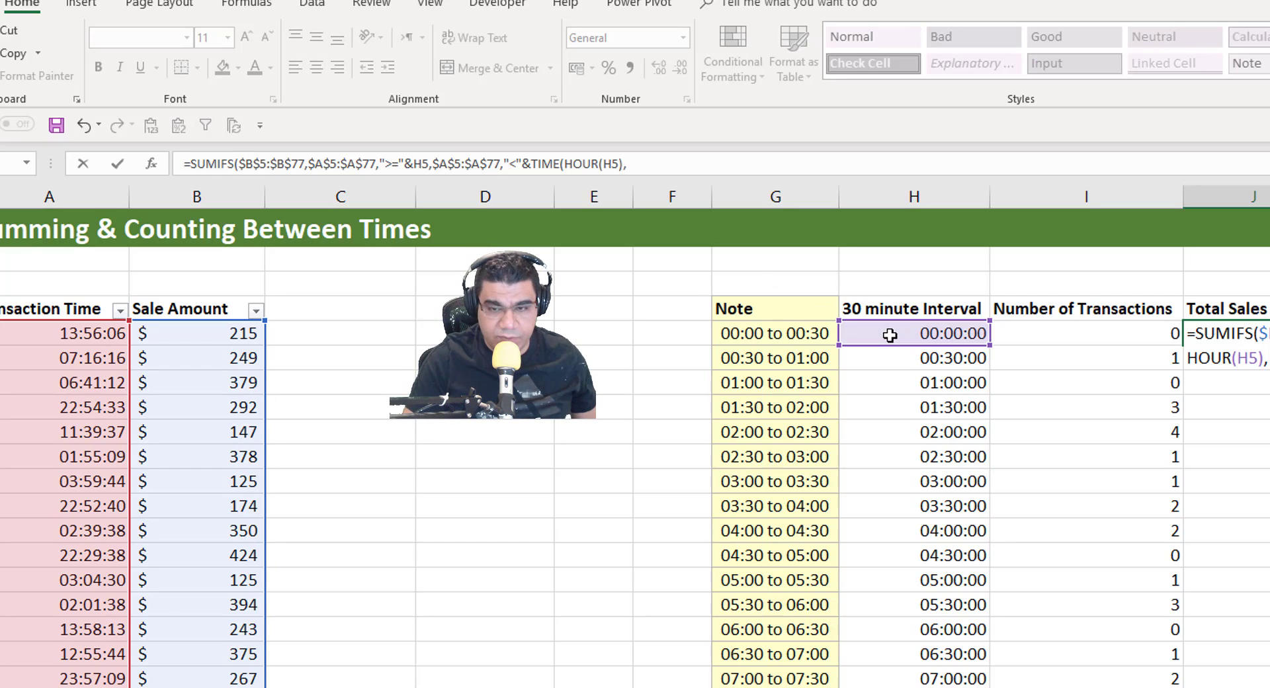
# - Complete the TIME function with MINUTE(H5)+30 and 0 seconds, enter the SUMIFS formula, and fill it down the Total Sales column
pyautogui.write('MINUTE(')
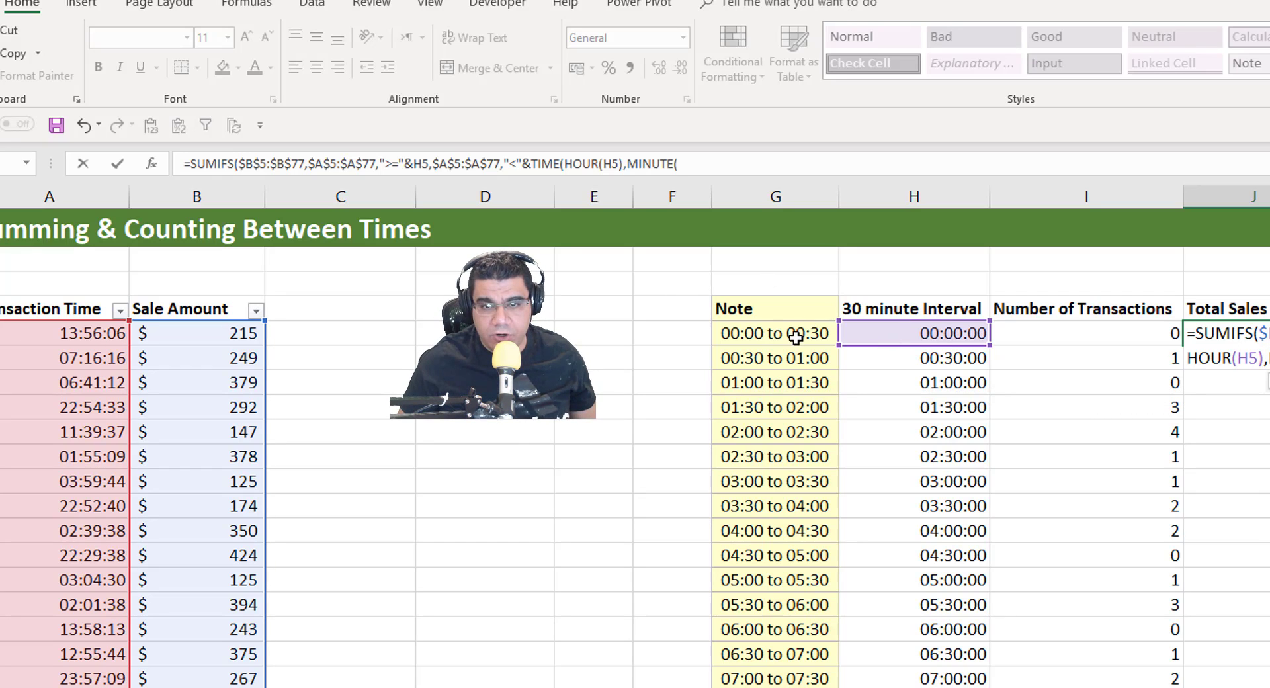
pyautogui.click(898, 330)
pyautogui.write(')+30,')
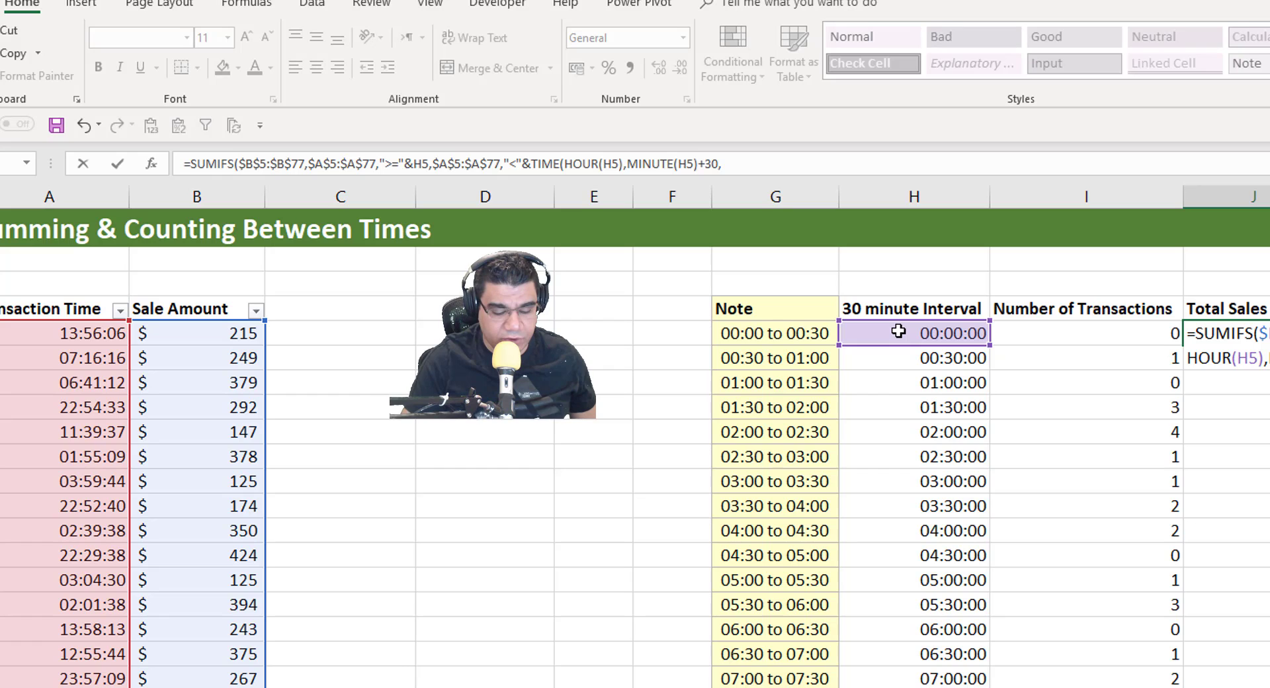
pyautogui.write('0')
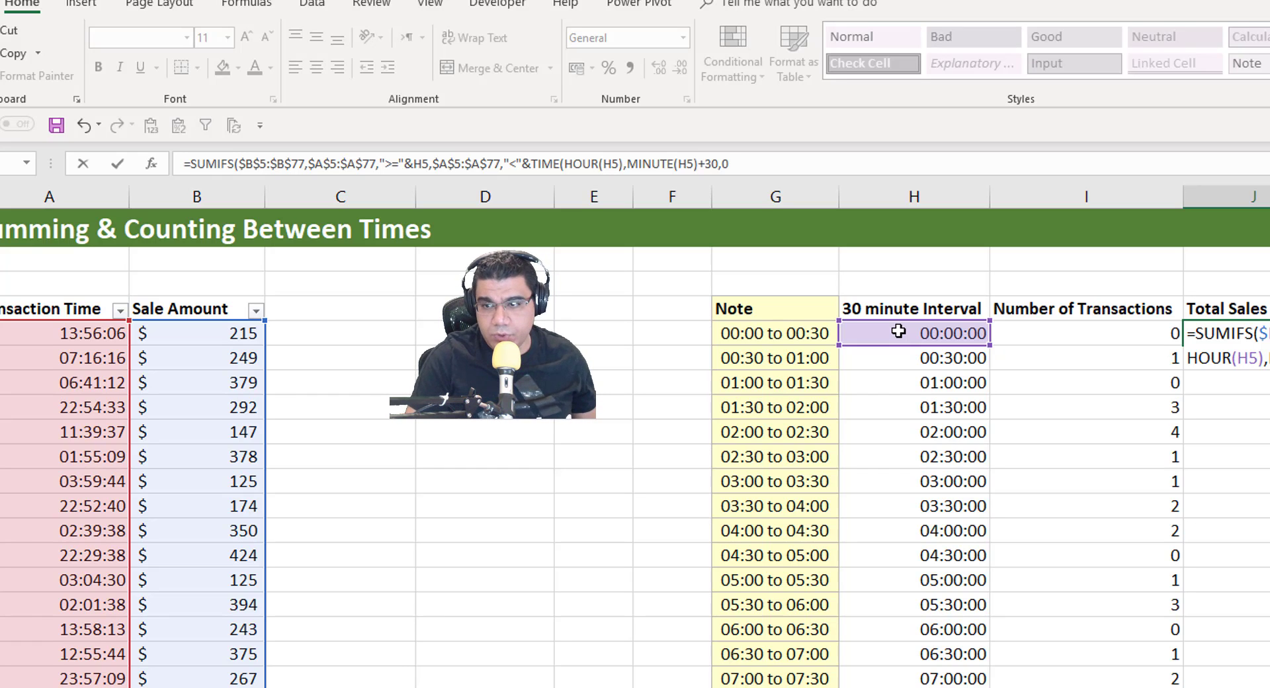
pyautogui.write('))')
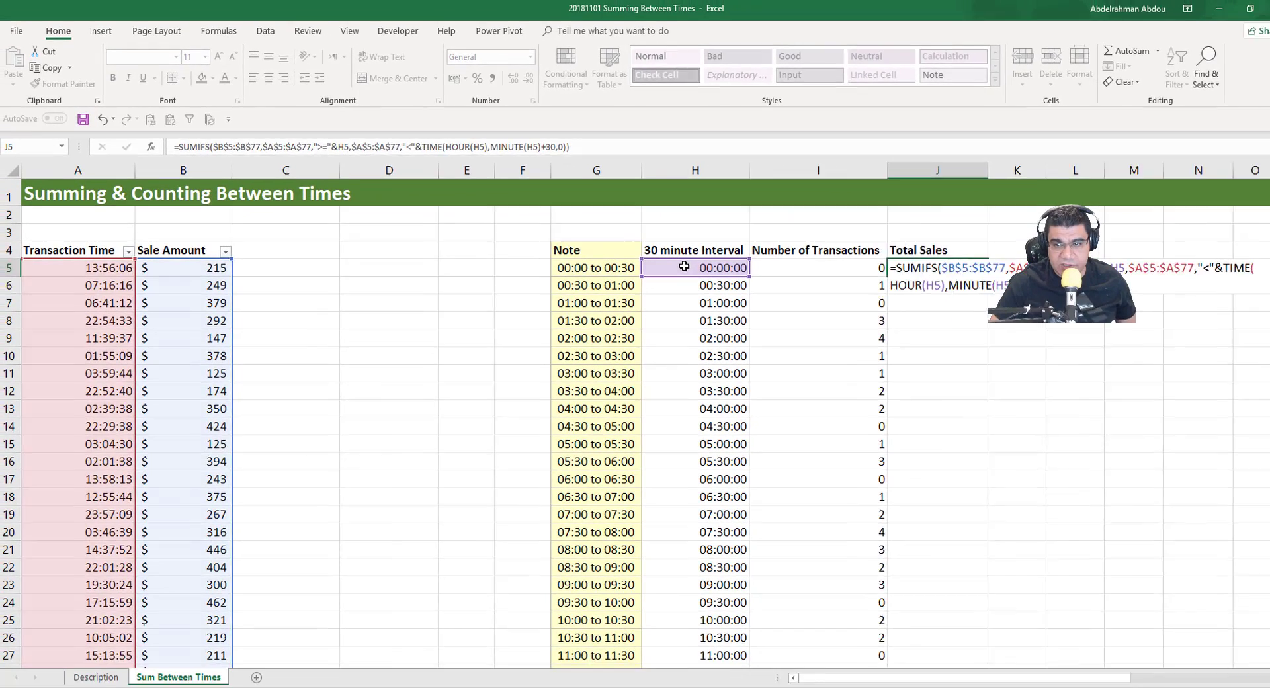
pyautogui.hotkey('ctrl', 'Return')
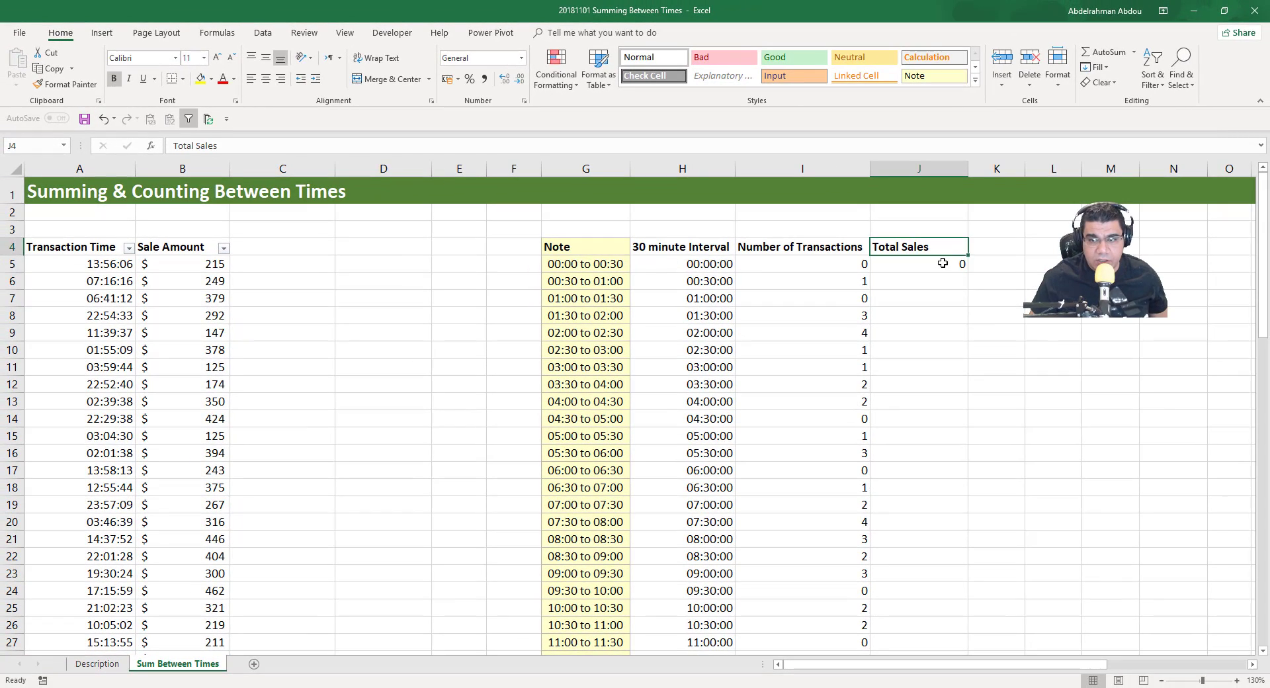
pyautogui.doubleClick(969, 273)
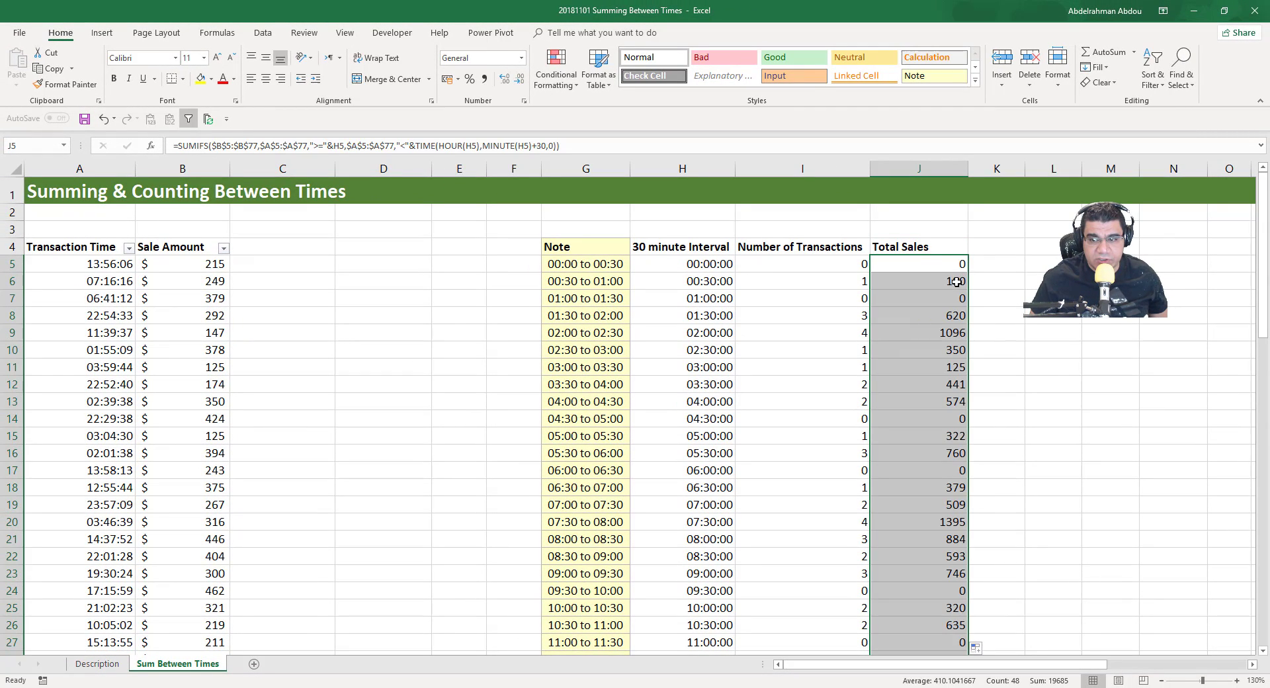
# - Format all the Total Sales values from J5 down as Accounting with a dollar sign and no decimal places
pyautogui.click(953, 284)
pyautogui.click(952, 267)
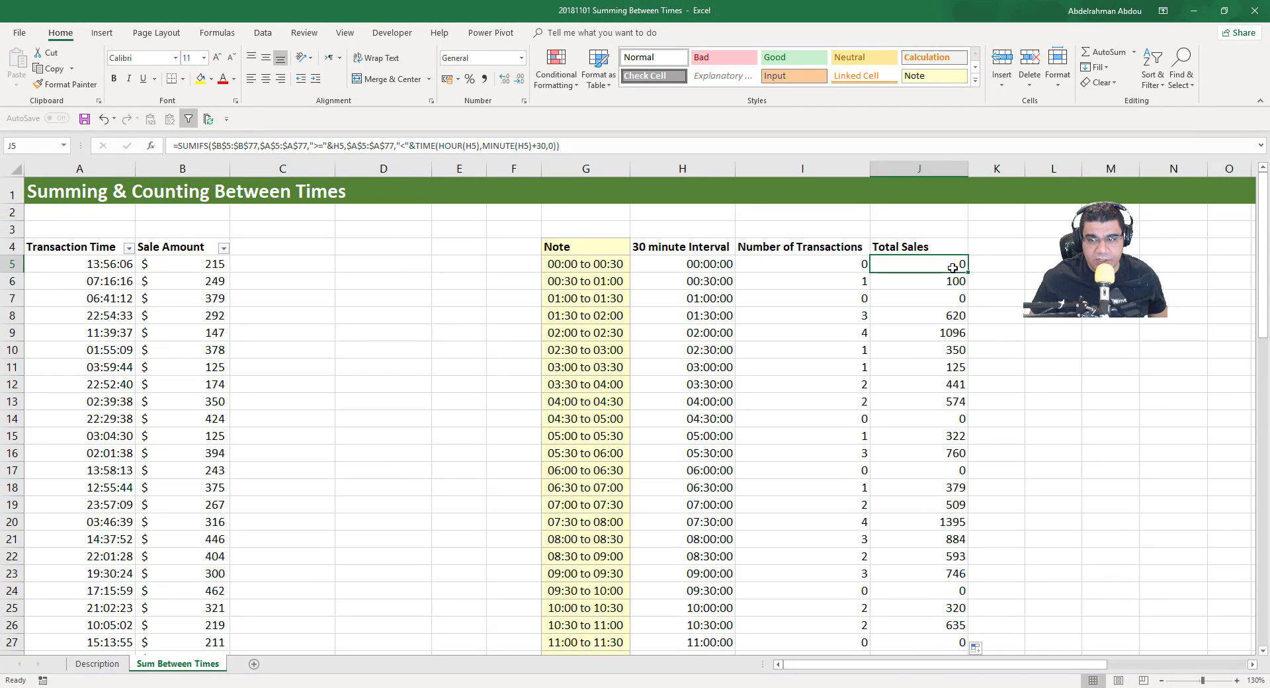
pyautogui.hotkey('ctrl', 'shift', 'Down')
pyautogui.hotkey('ctrl', 'BackSpace')
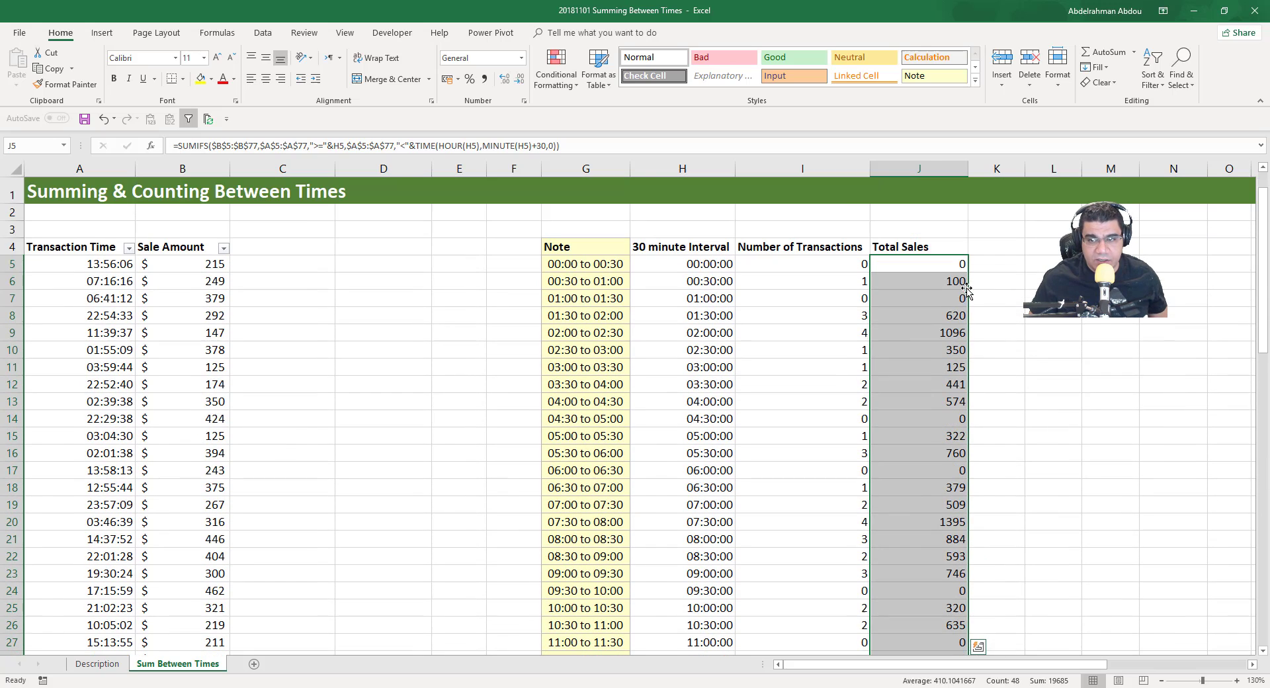
pyautogui.click(458, 79)
pyautogui.click(509, 96)
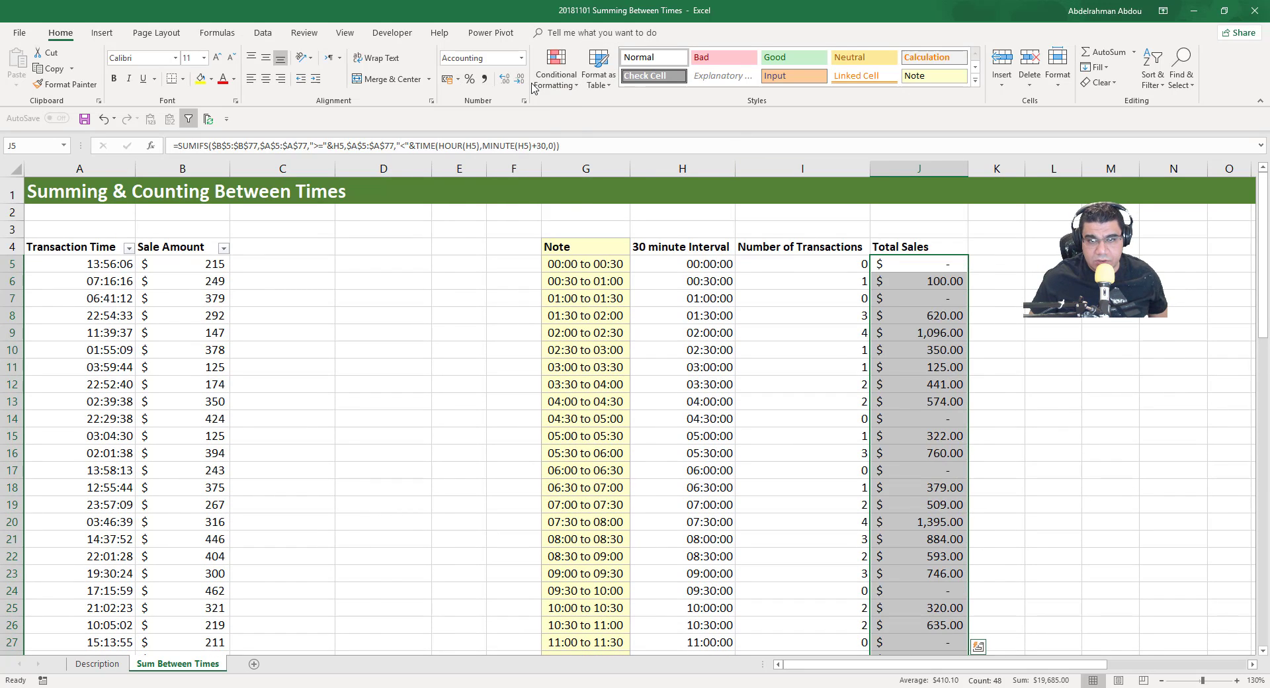
pyautogui.click(520, 79)
pyautogui.click(521, 80)
# - Examine the total sales in J6 and J9 alongside the interval start time in H6
pyautogui.click(911, 275)
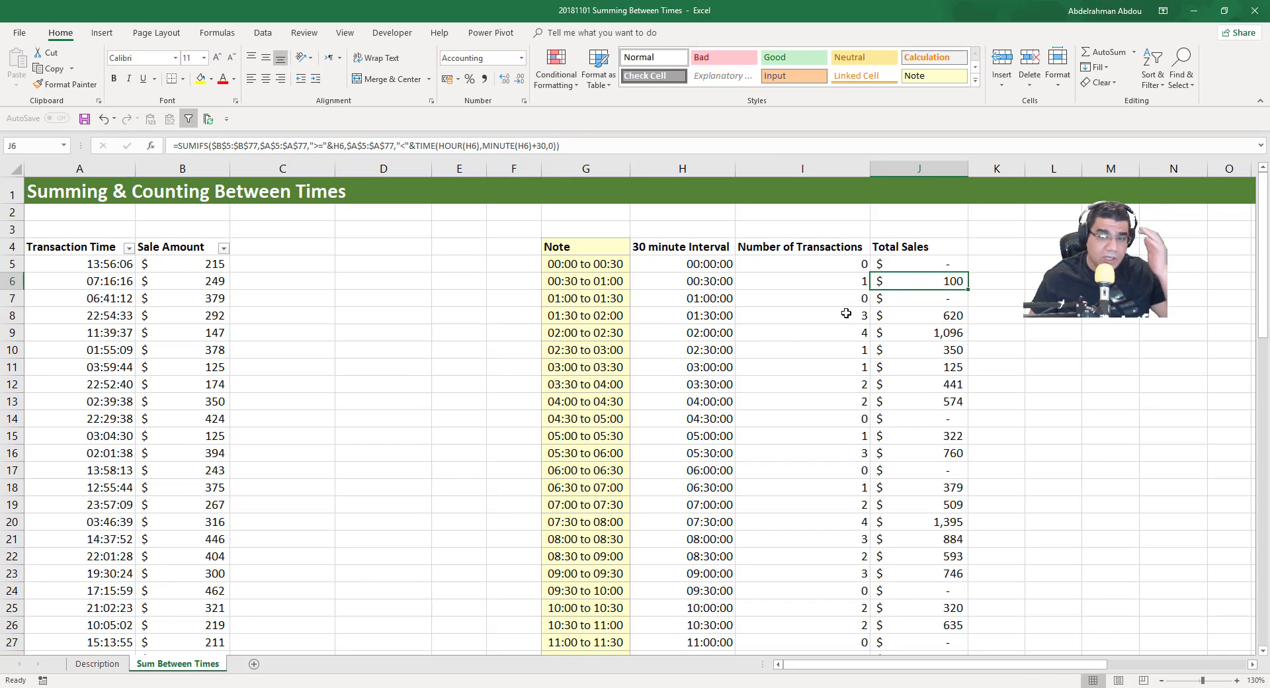
pyautogui.click(688, 281)
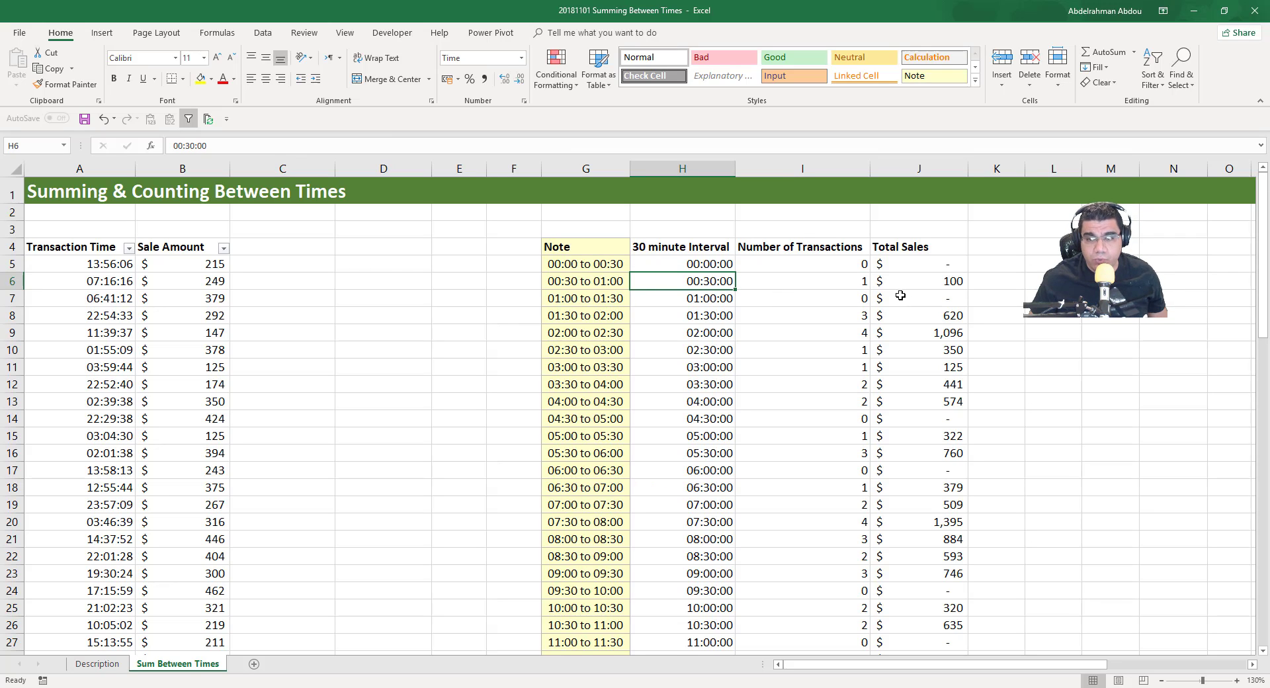
pyautogui.click(933, 280)
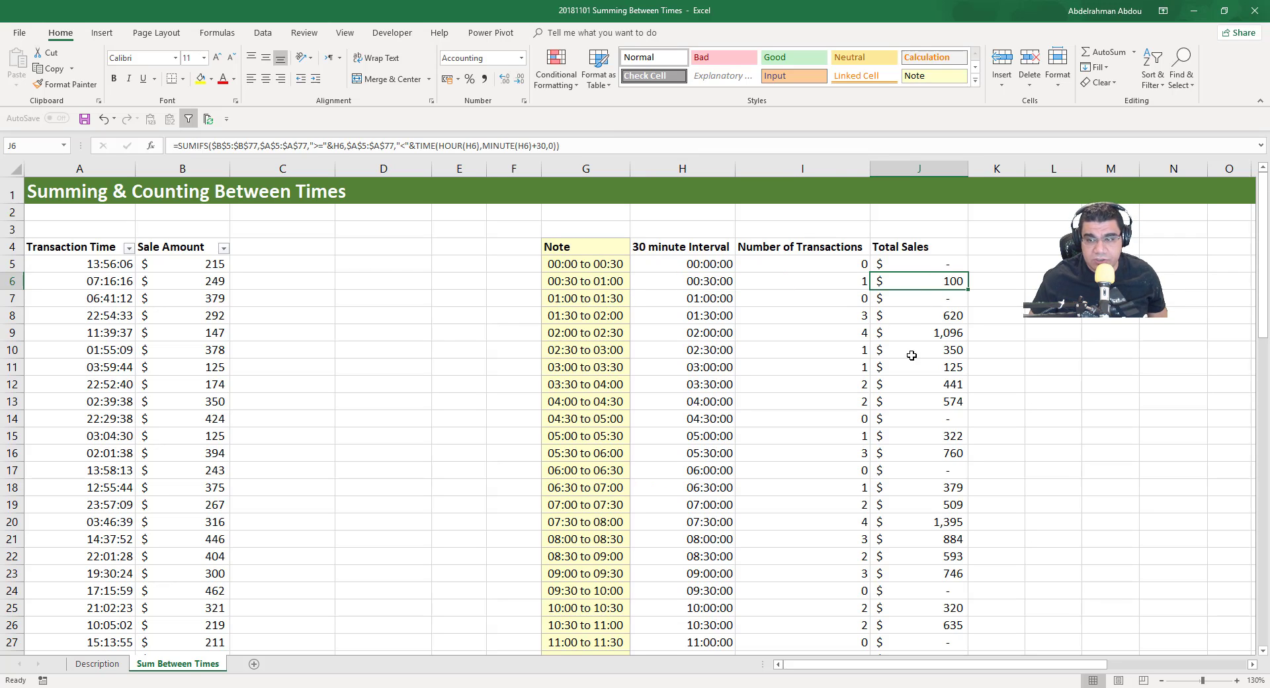
pyautogui.click(914, 329)
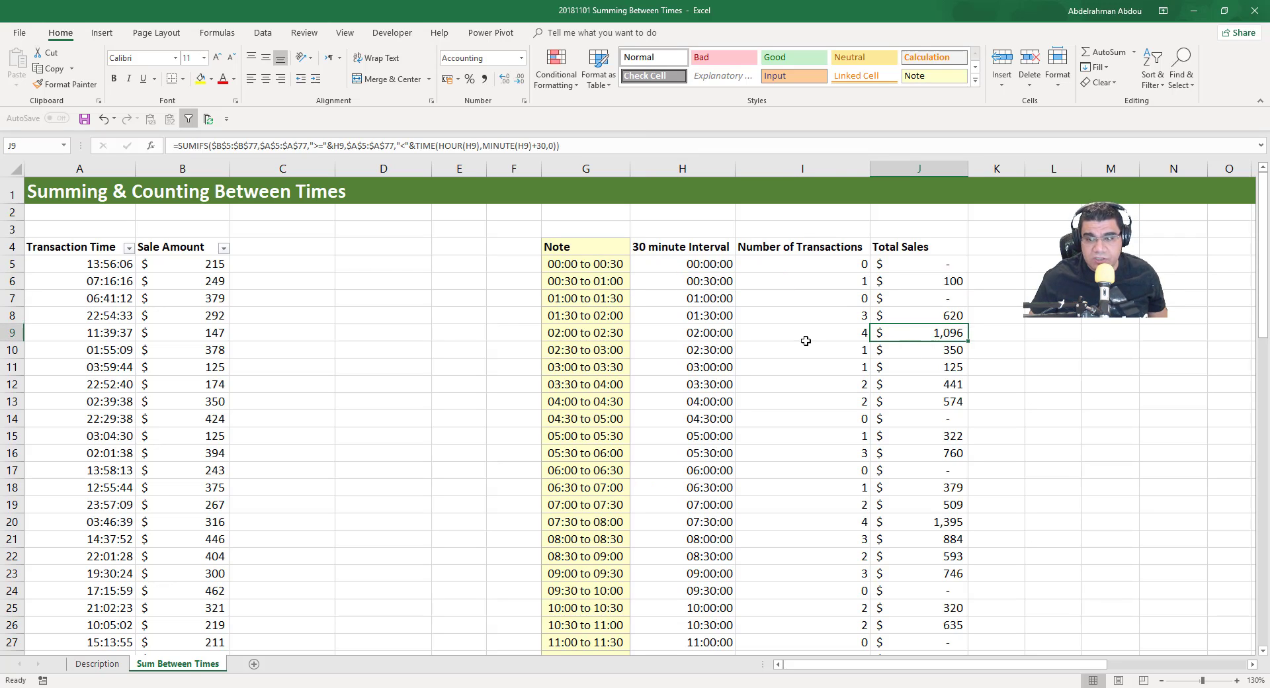
# - Filter Transaction Time from 02:00:00 inclusive to before 02:30:00 and select the remaining sale amounts to check their sum
pyautogui.click(129, 248)
pyautogui.moveTo(112, 341)
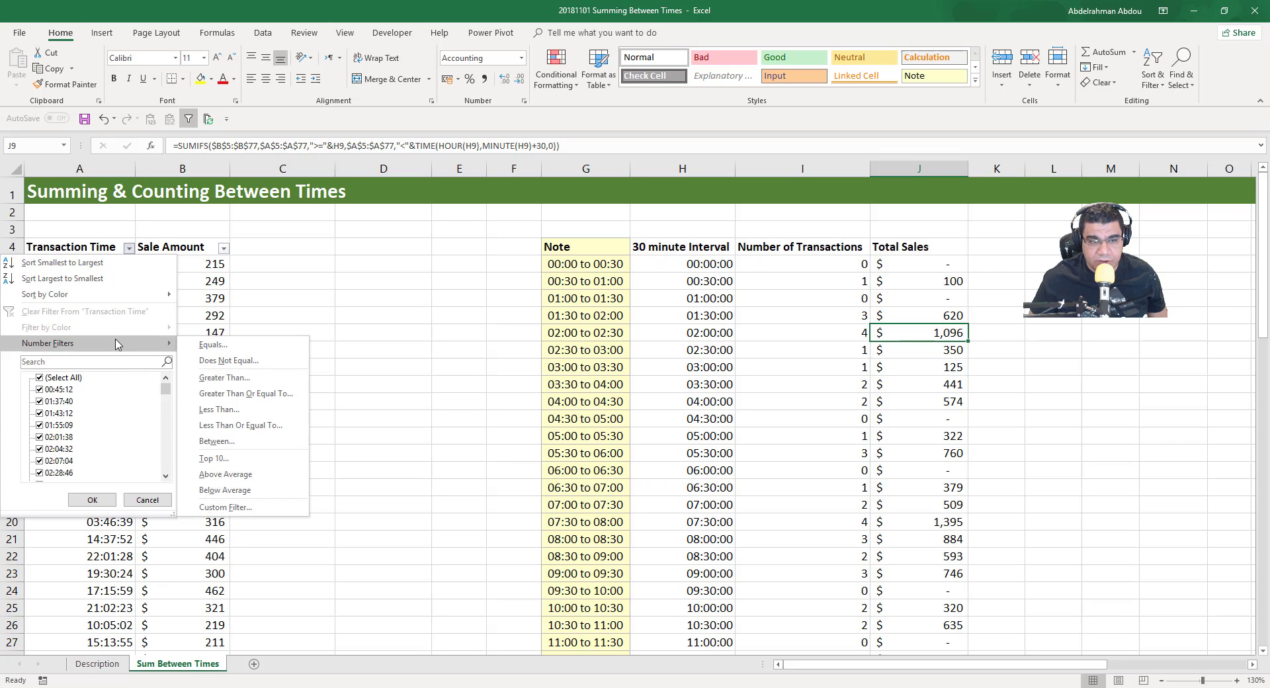
pyautogui.click(246, 393)
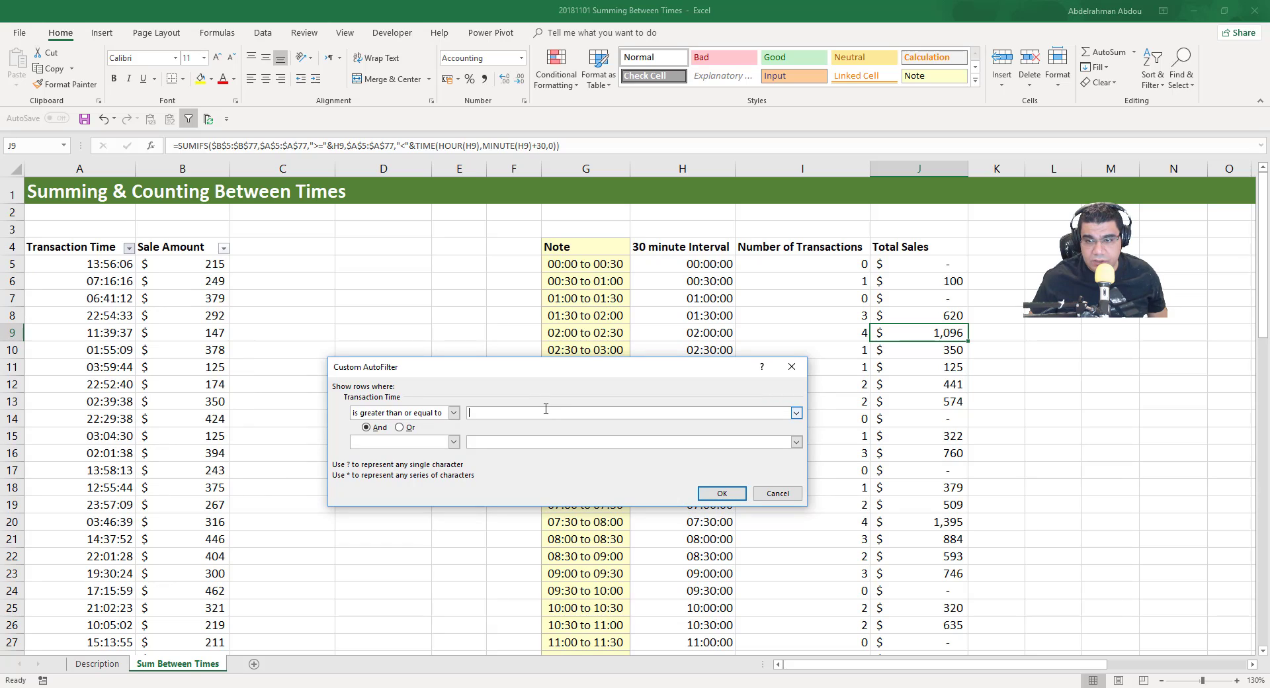
pyautogui.write('02')
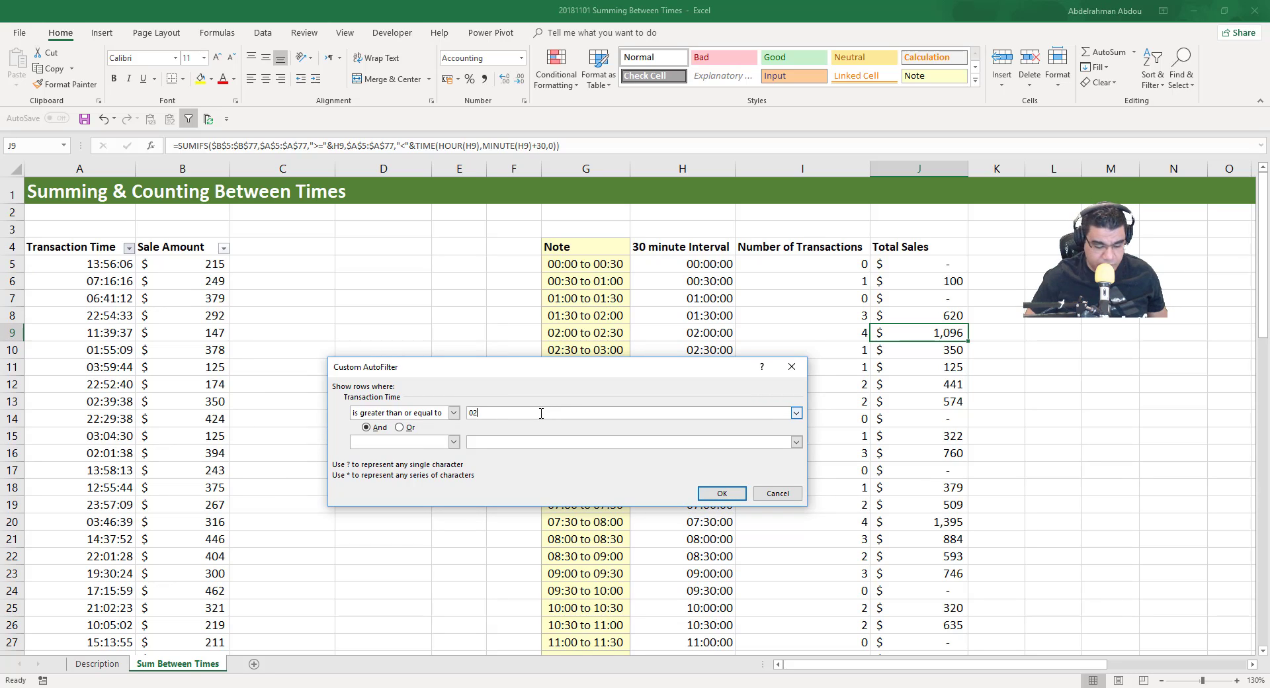
pyautogui.write(':00:00')
pyautogui.click(453, 441)
pyautogui.click(383, 497)
pyautogui.click(485, 439)
pyautogui.write('02:30:00')
pyautogui.click(723, 493)
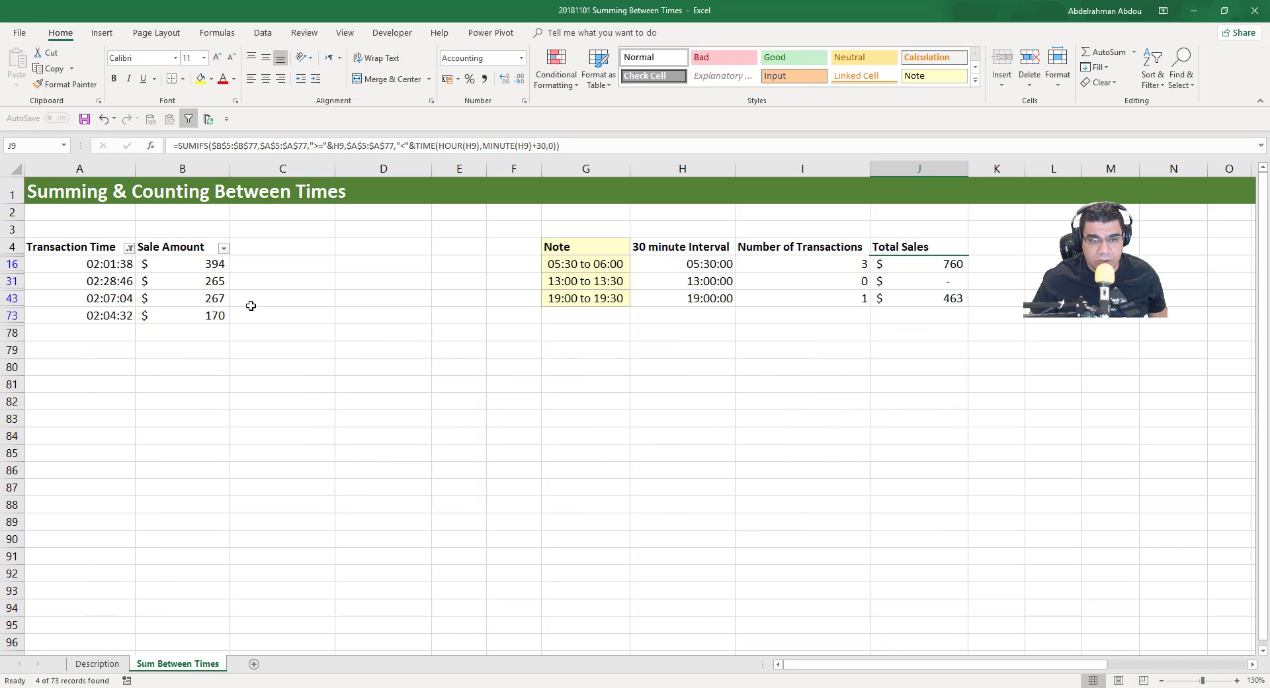
pyautogui.moveTo(211, 266); pyautogui.dragTo(213, 315)
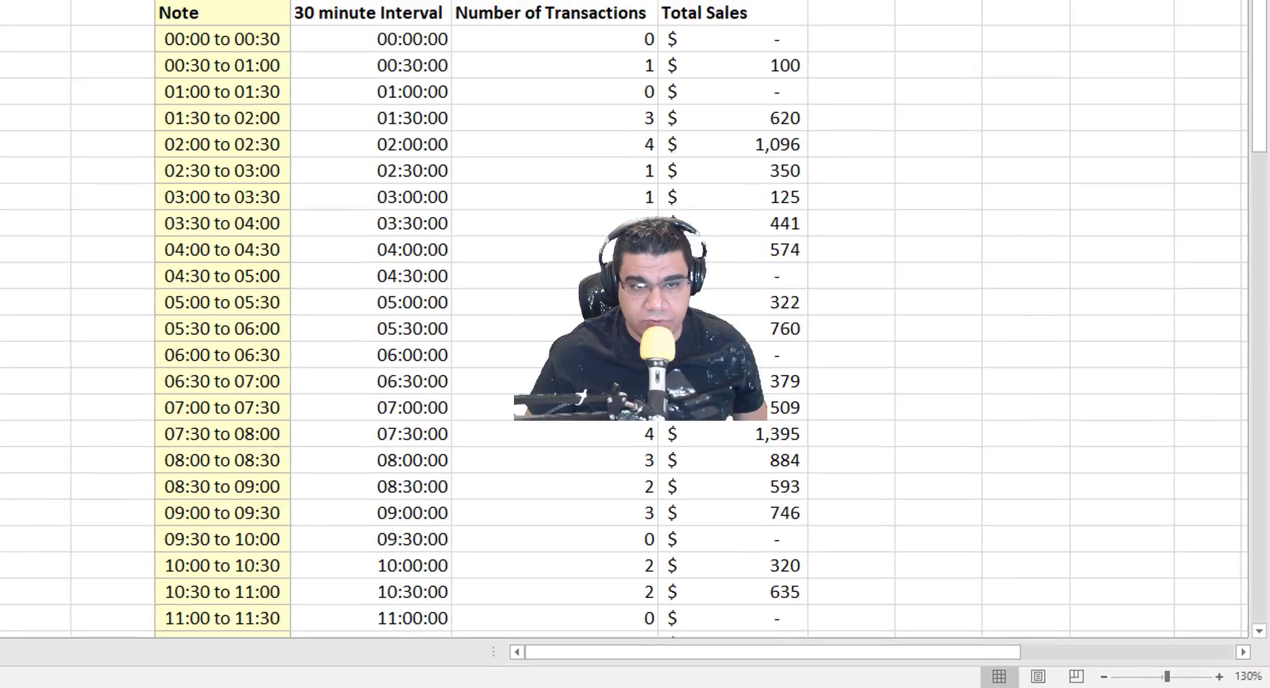
# - Review the COUNTIFS formulas in I6 and I5 and the interval start time in H5 they refer to
pyautogui.click(477, 63)
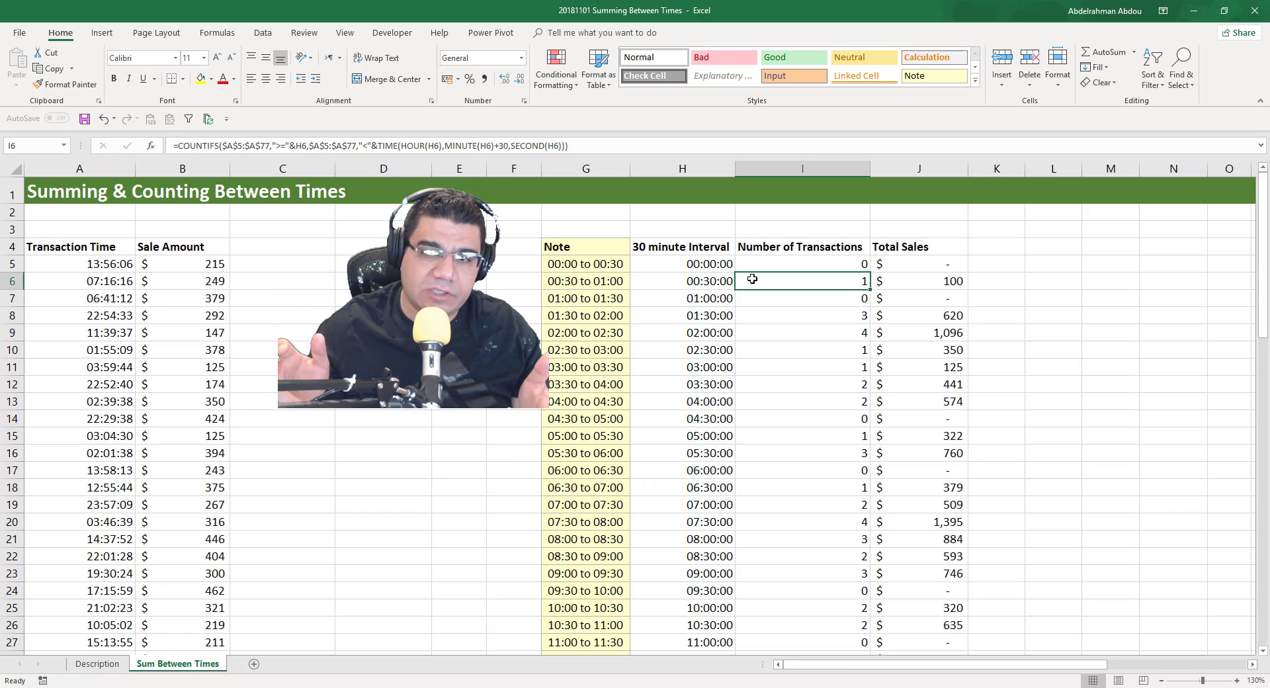
pyautogui.click(679, 264)
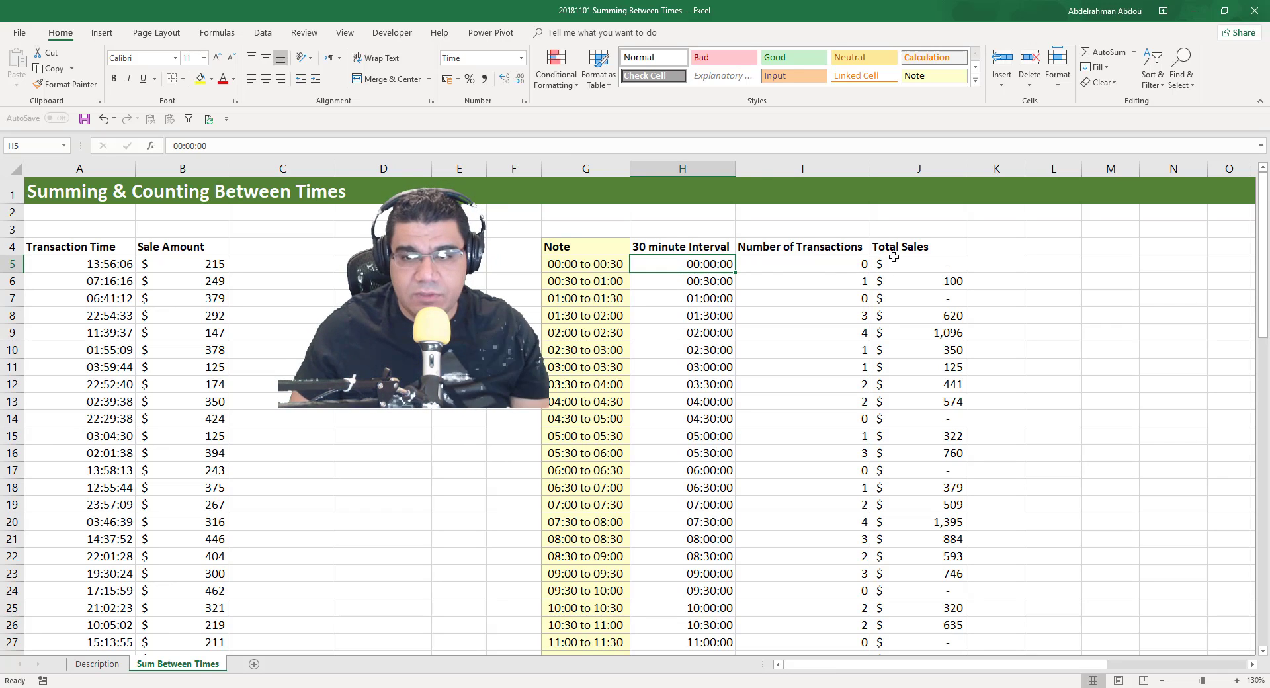
pyautogui.click(843, 263)
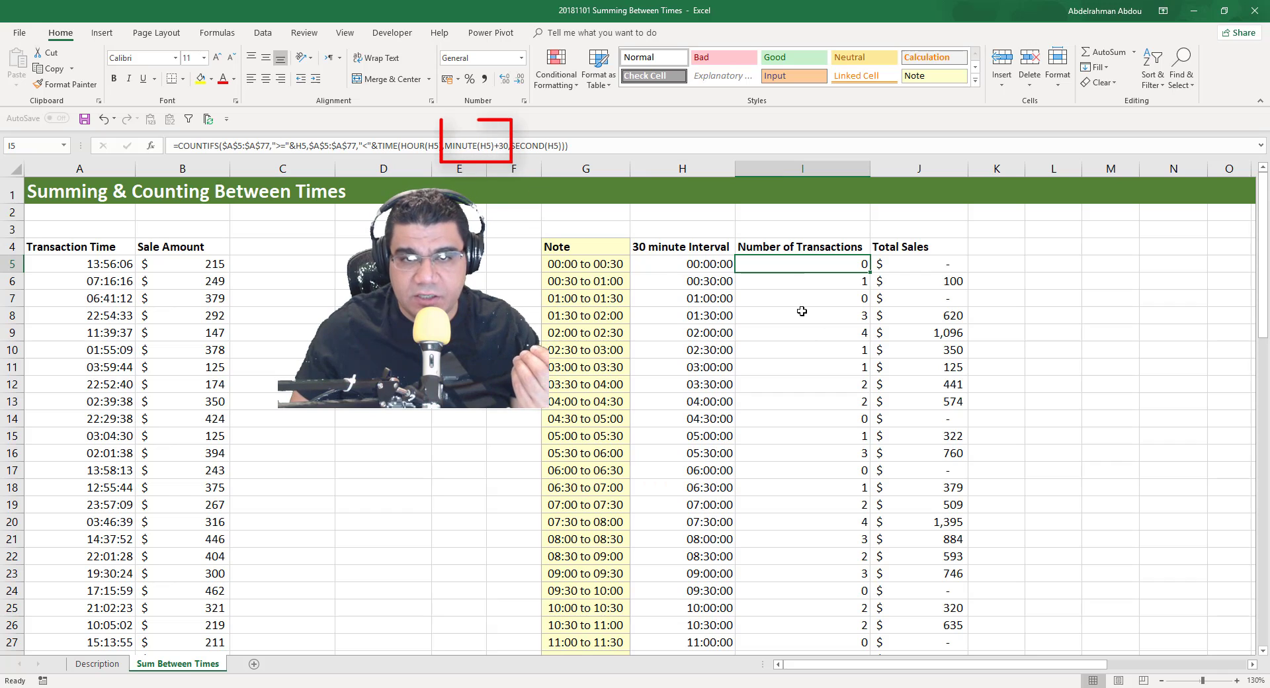